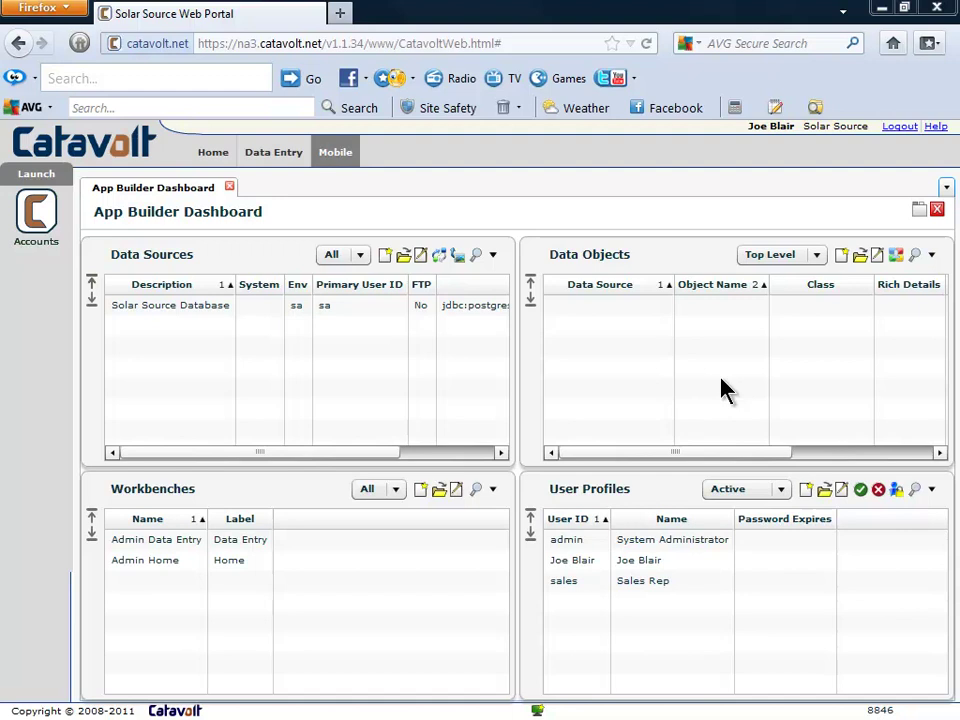
Create a data object on the customer_account domain class with object name Account and plural name Accounts, and save it
{"action": "left_click", "coordinate": [841, 255]}
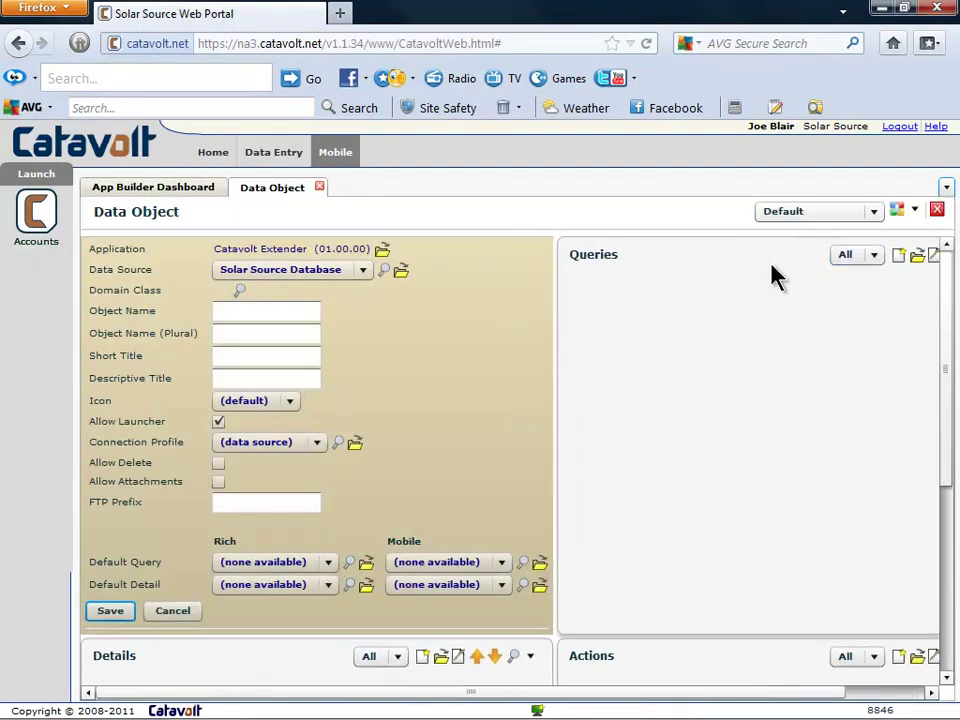
{"action": "left_click", "coordinate": [240, 290]}
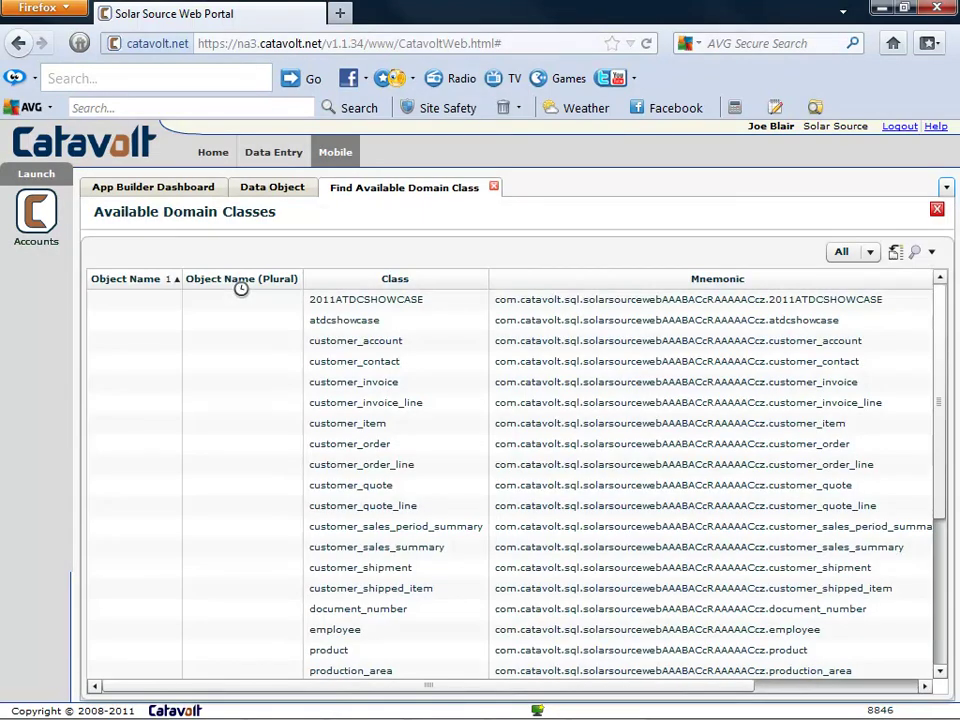
{"action": "left_click", "coordinate": [325, 342]}
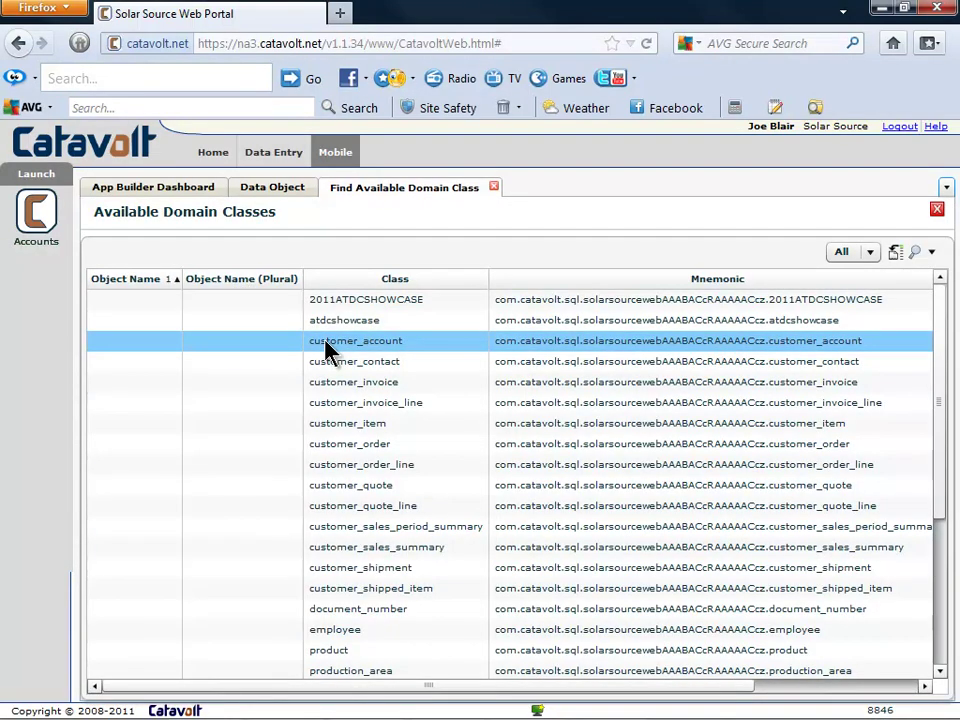
{"action": "double_click", "coordinate": [325, 342]}
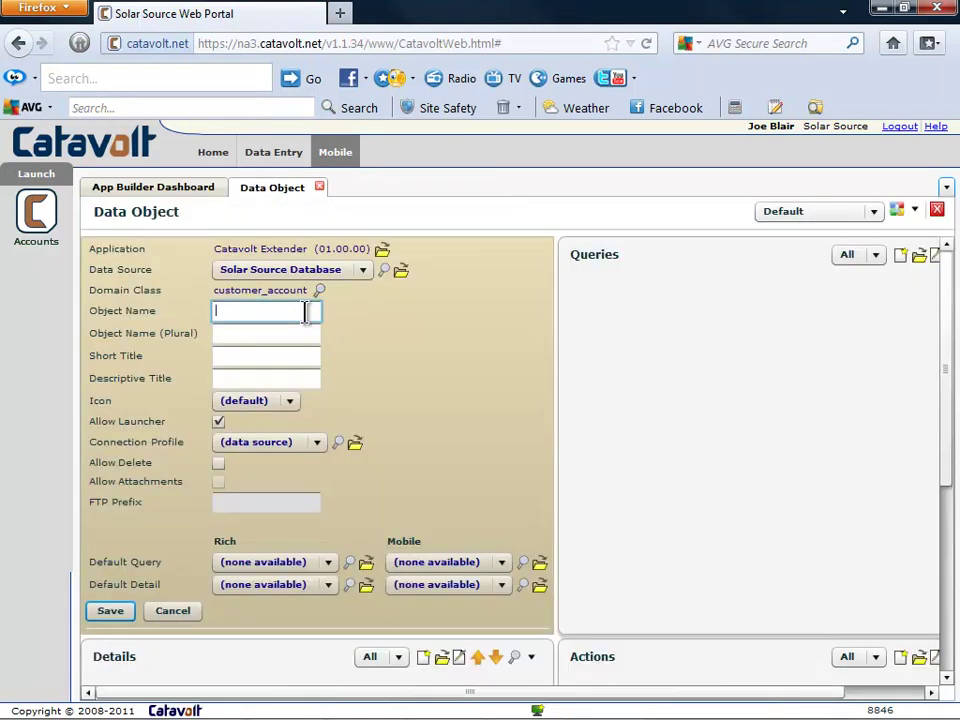
{"action": "type", "text": "Account"}
{"action": "key", "text": "Tab"}
{"action": "type", "text": "Accounts"}
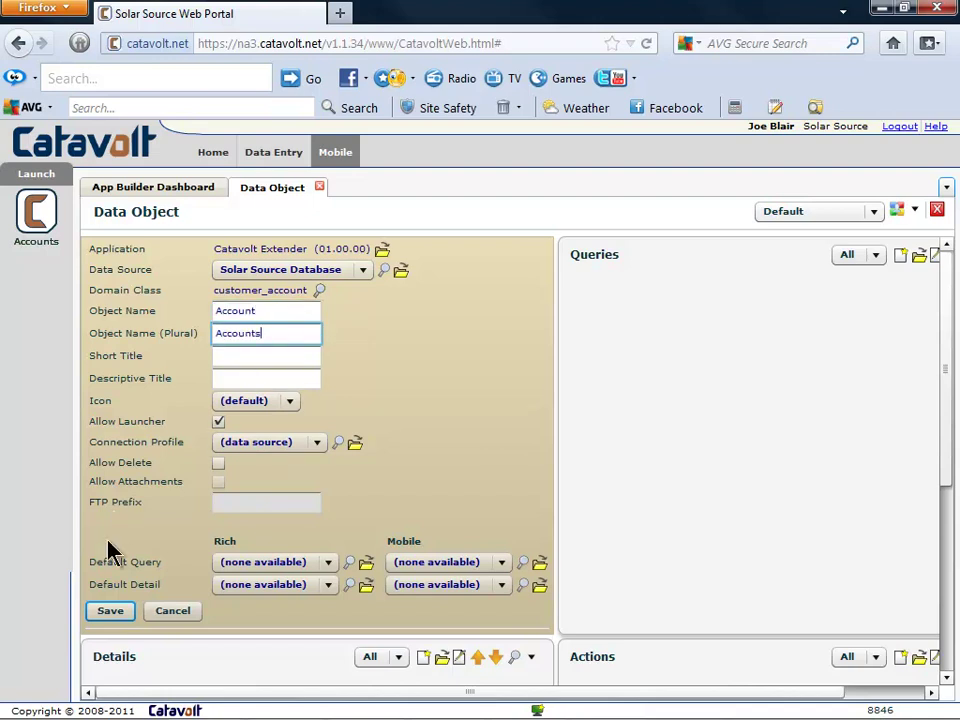
{"action": "left_click", "coordinate": [110, 611]}
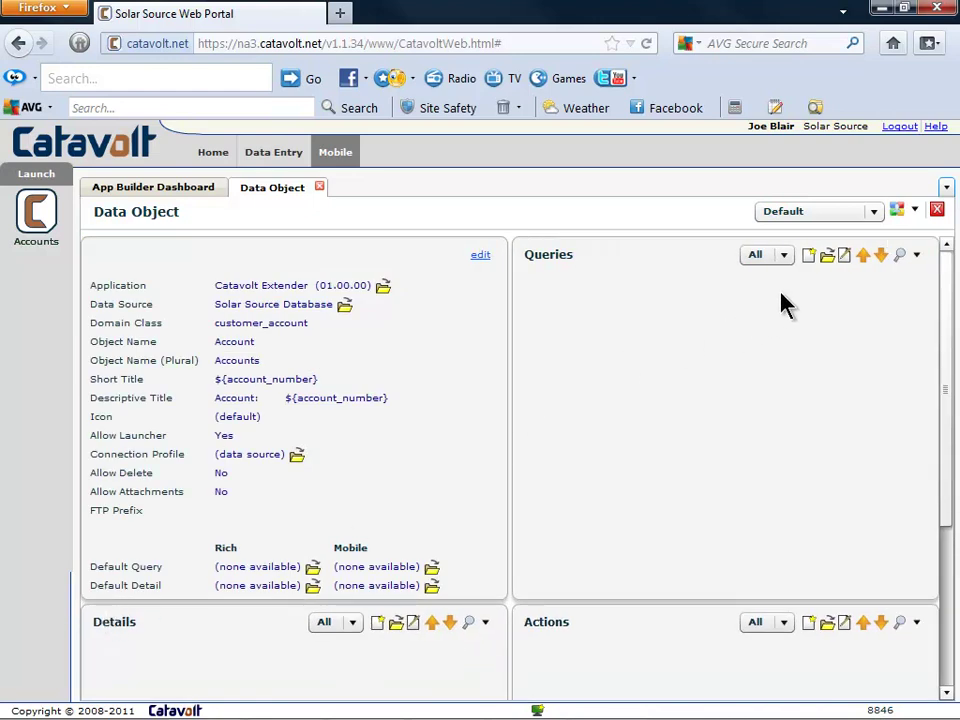
Create a query named General for the Account data object, include it as mobile, and save it
{"action": "left_click", "coordinate": [812, 257]}
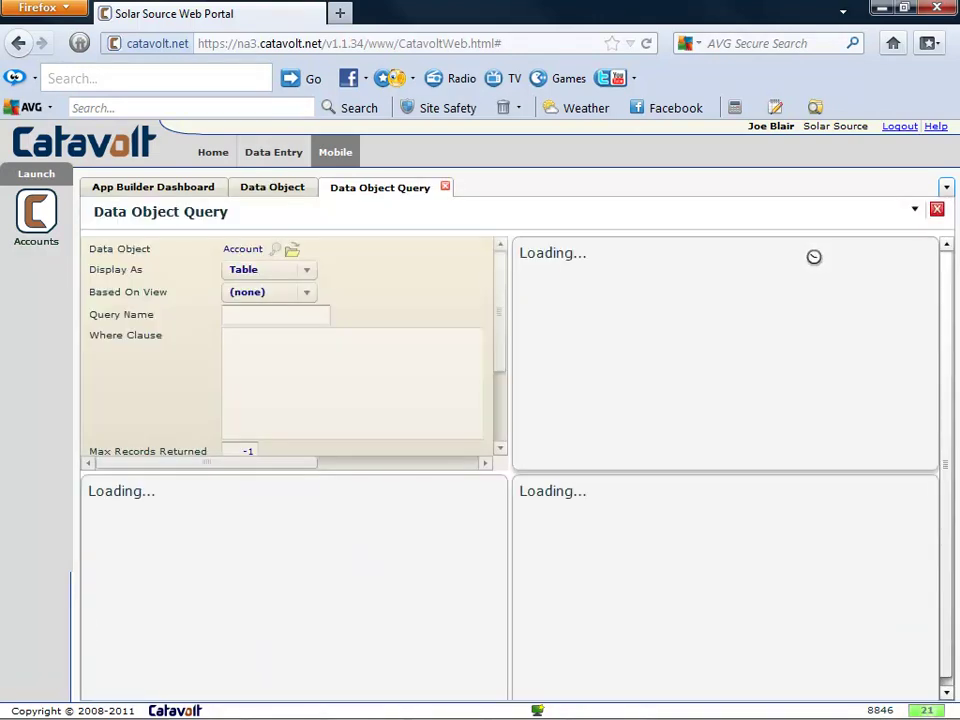
{"action": "left_click", "coordinate": [308, 316]}
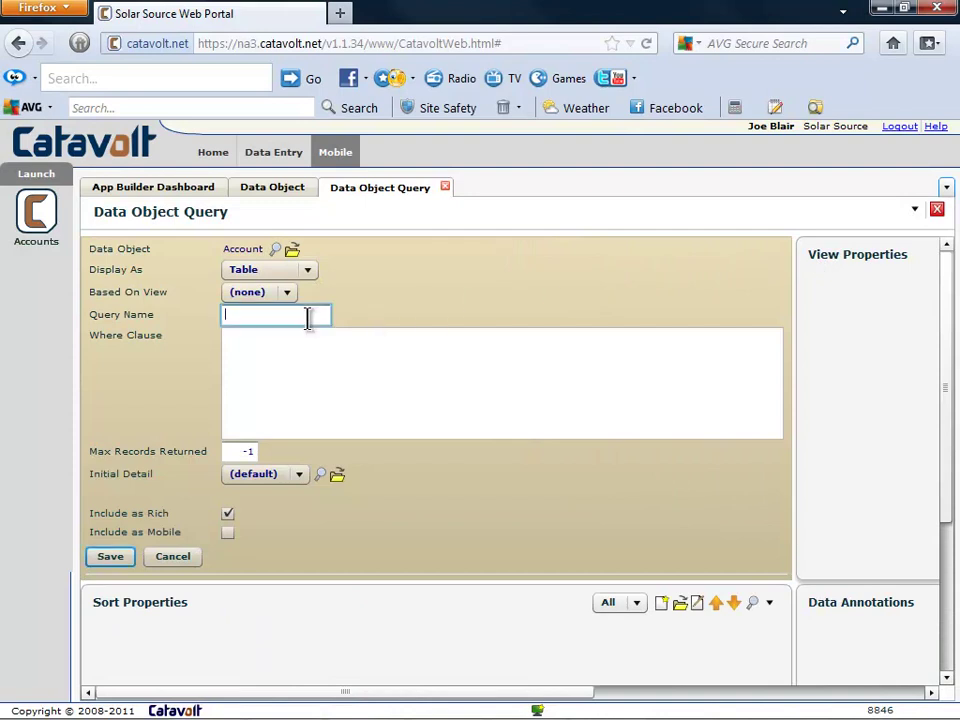
{"action": "type", "text": "General"}
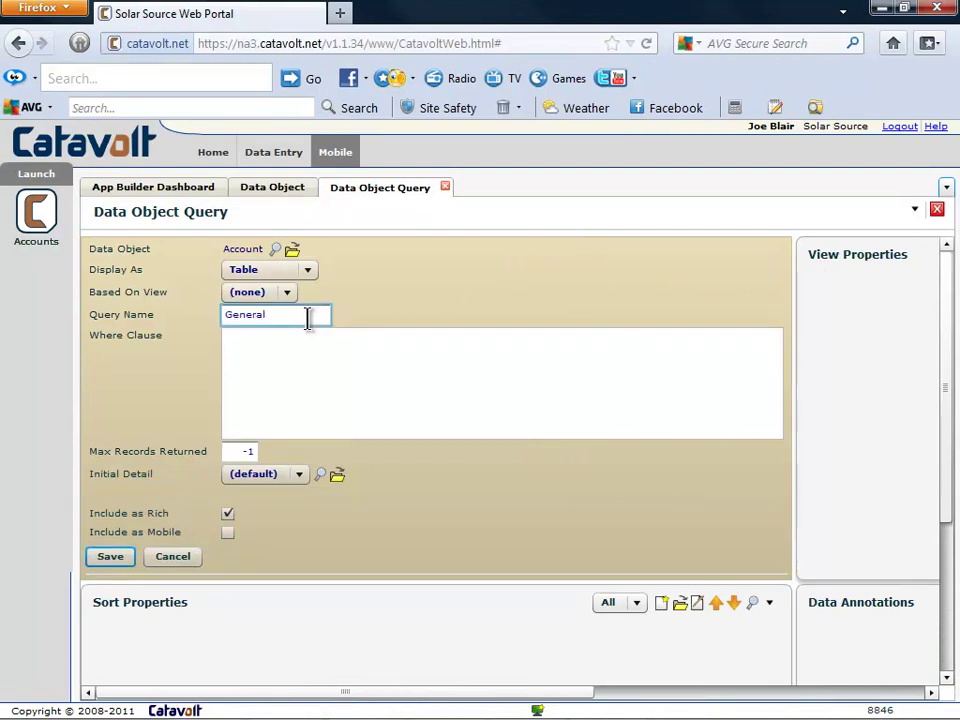
{"action": "left_click", "coordinate": [228, 532]}
{"action": "left_click", "coordinate": [112, 556]}
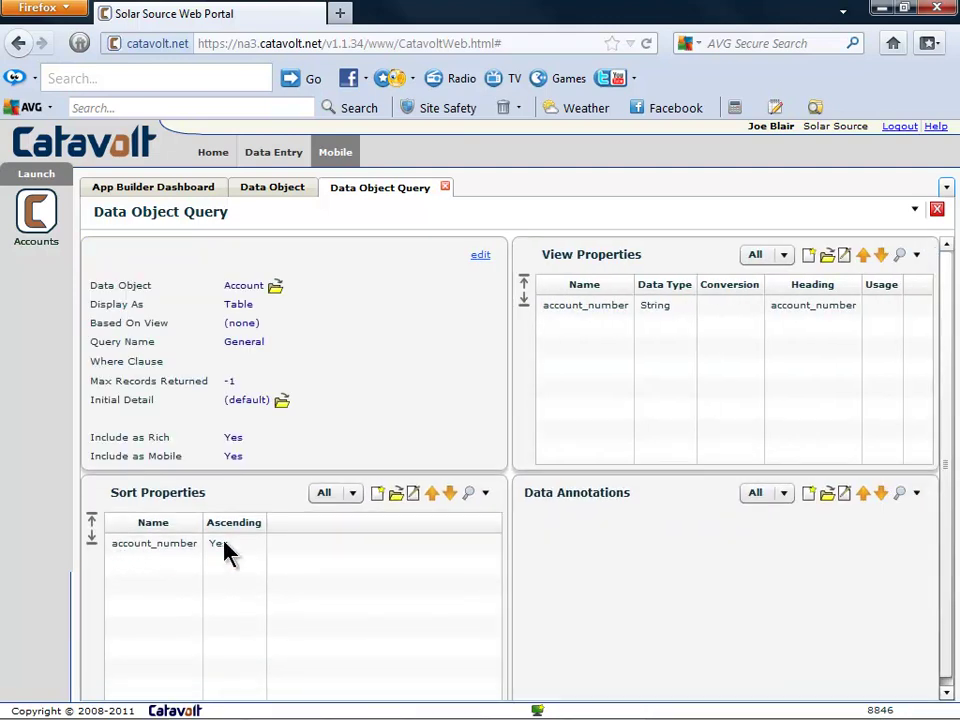
Add account_name and open_amount to the General query's view properties and move account_name above account_number
{"action": "left_click", "coordinate": [809, 258]}
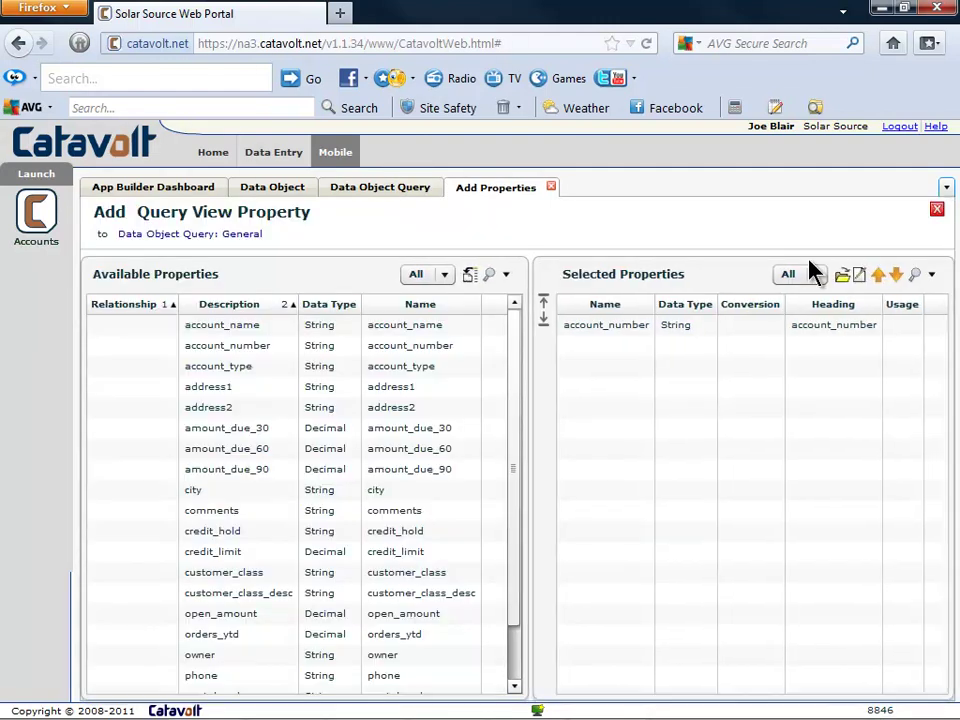
{"action": "left_click", "coordinate": [259, 329]}
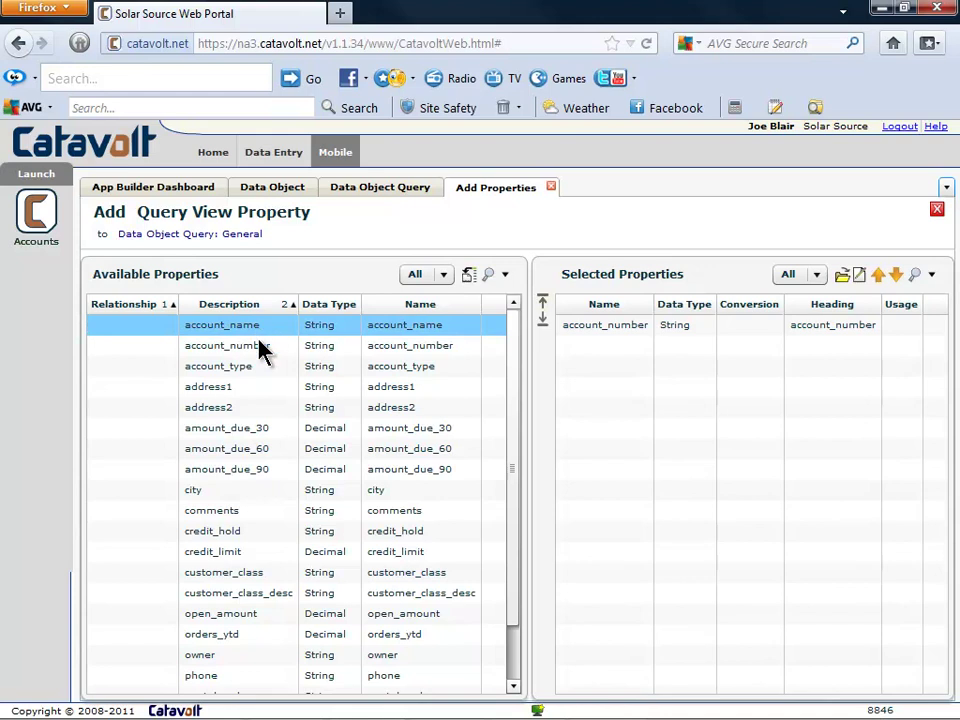
{"action": "left_click", "coordinate": [257, 621], "text": "ctrl"}
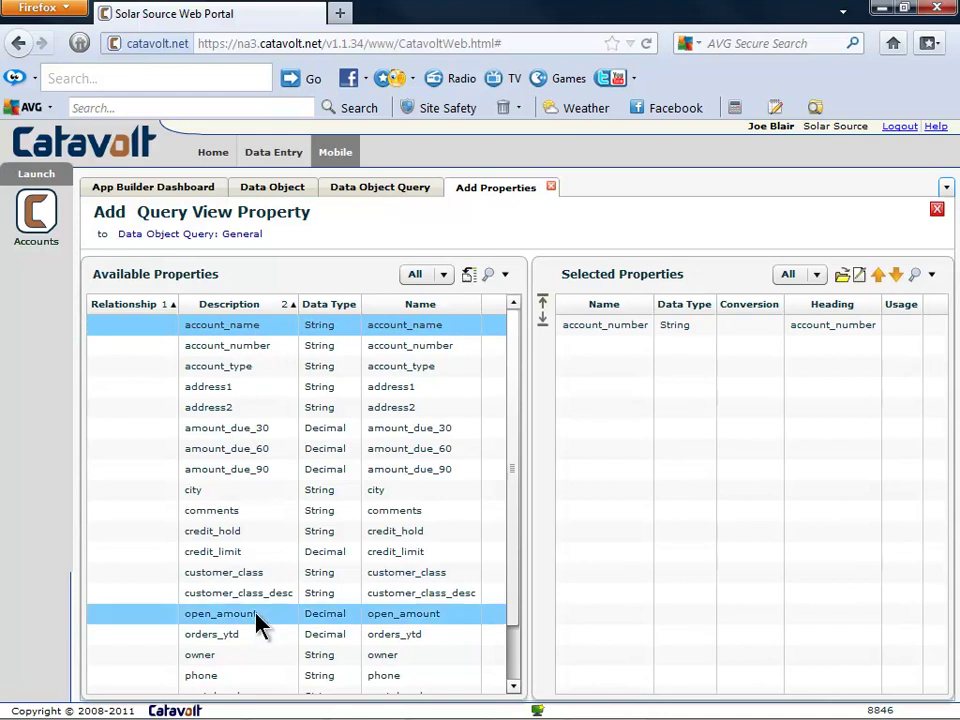
{"action": "left_click", "coordinate": [470, 280]}
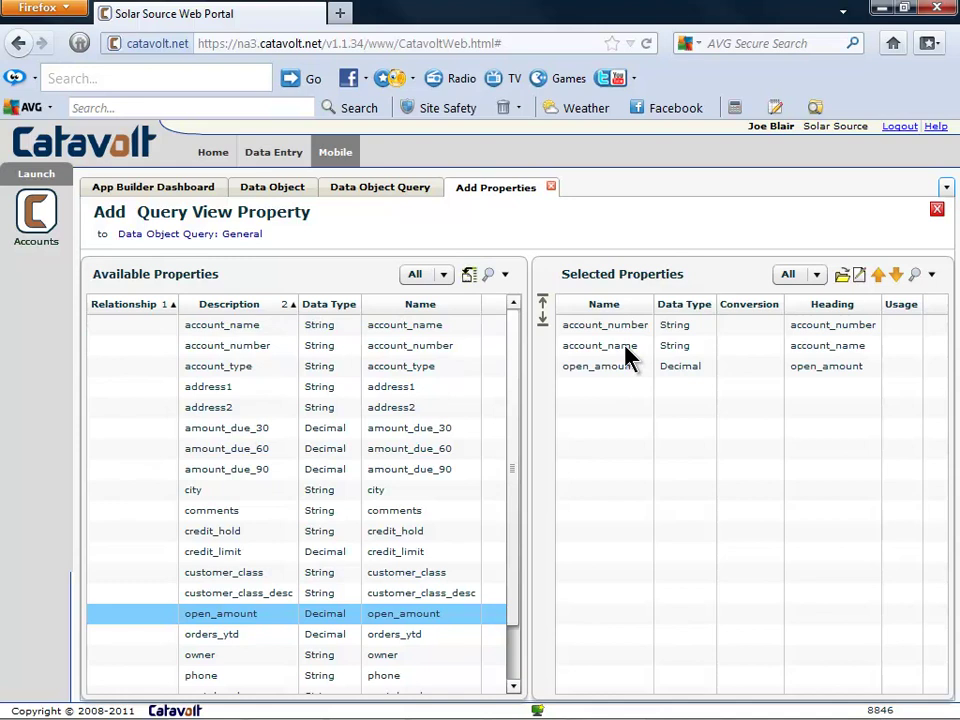
{"action": "left_click", "coordinate": [627, 350]}
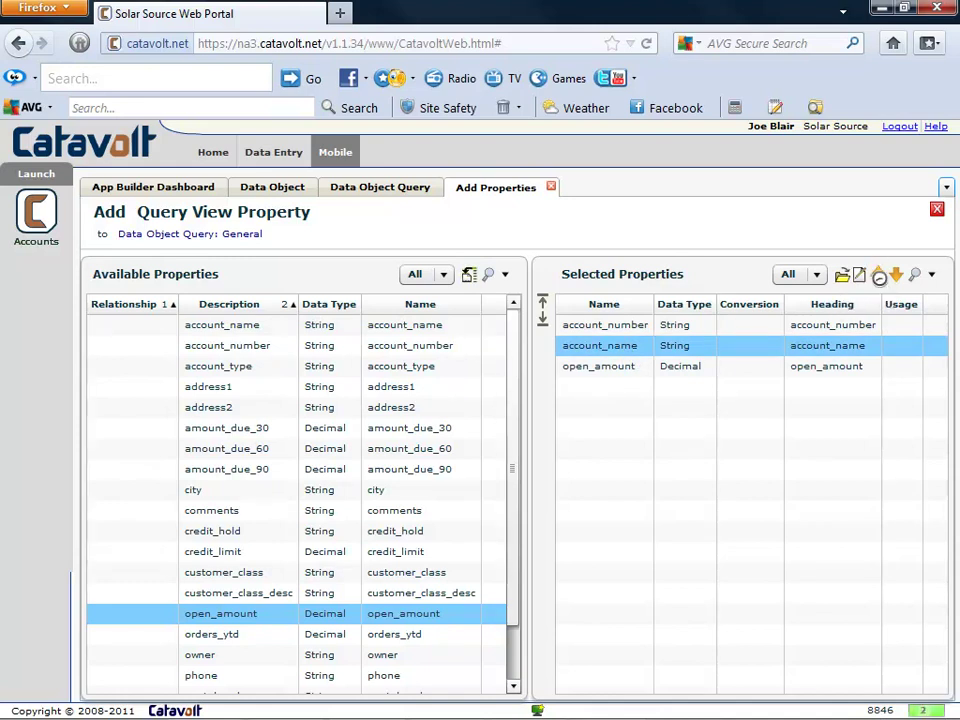
{"action": "left_click", "coordinate": [878, 276]}
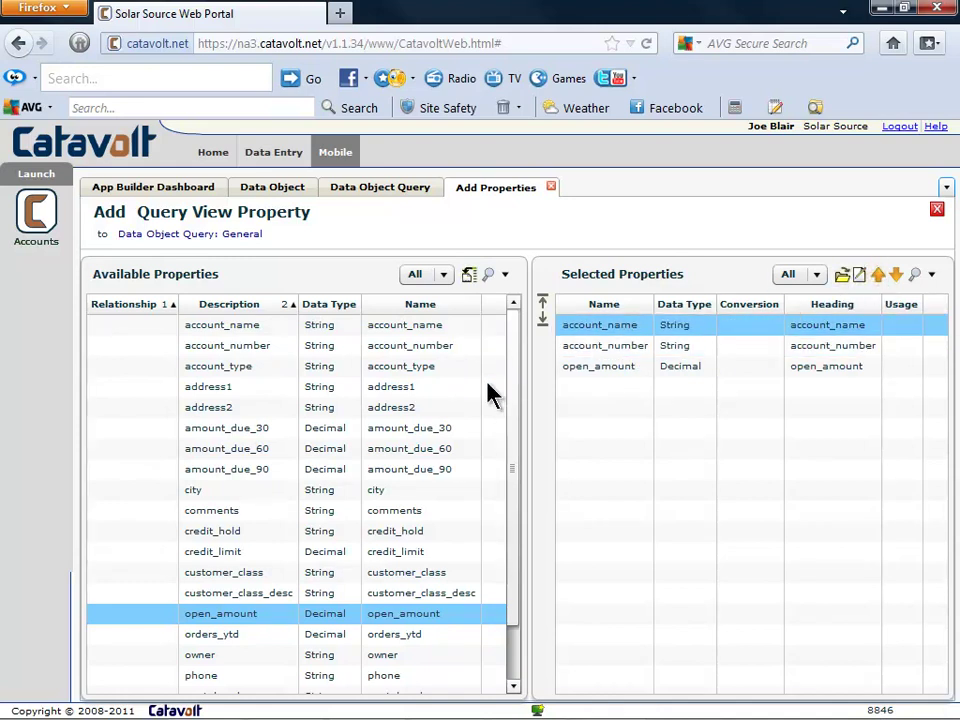
Add address1, city, postal_code and state to the selected view properties and move postal_code below state
{"action": "left_click", "coordinate": [378, 393]}
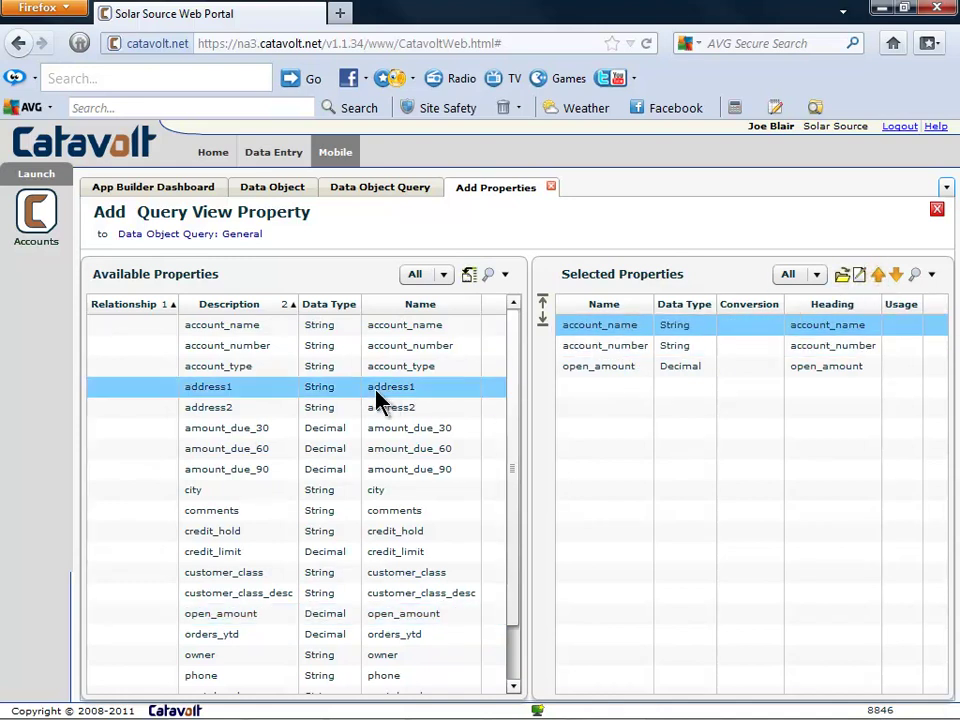
{"action": "left_click", "coordinate": [381, 492], "text": "ctrl"}
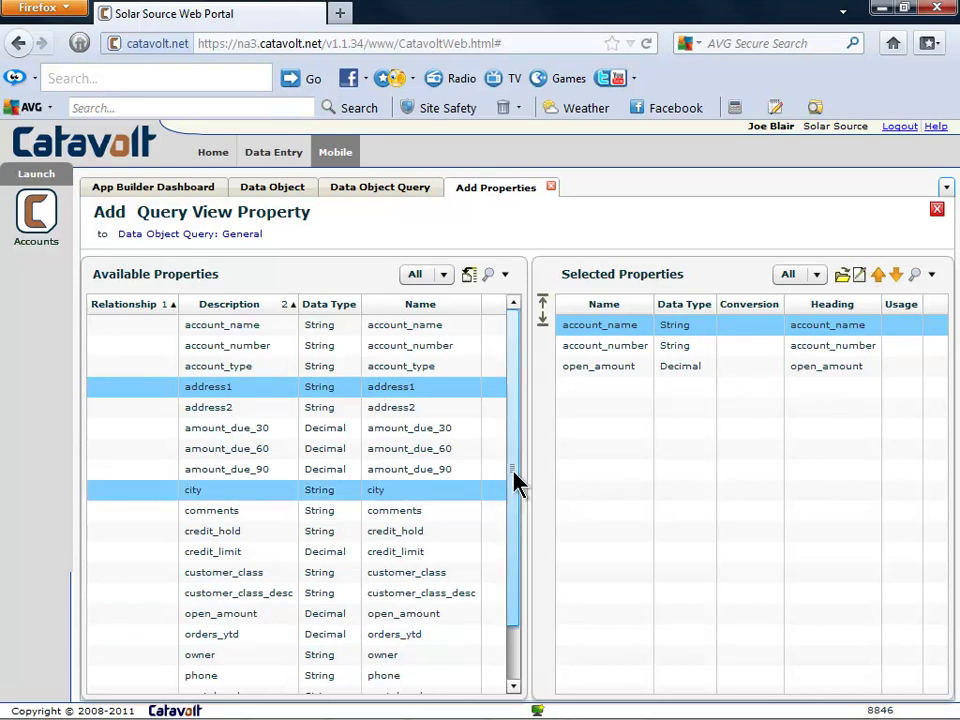
{"action": "left_click_drag", "start_coordinate": [514, 482], "coordinate": [510, 568]}
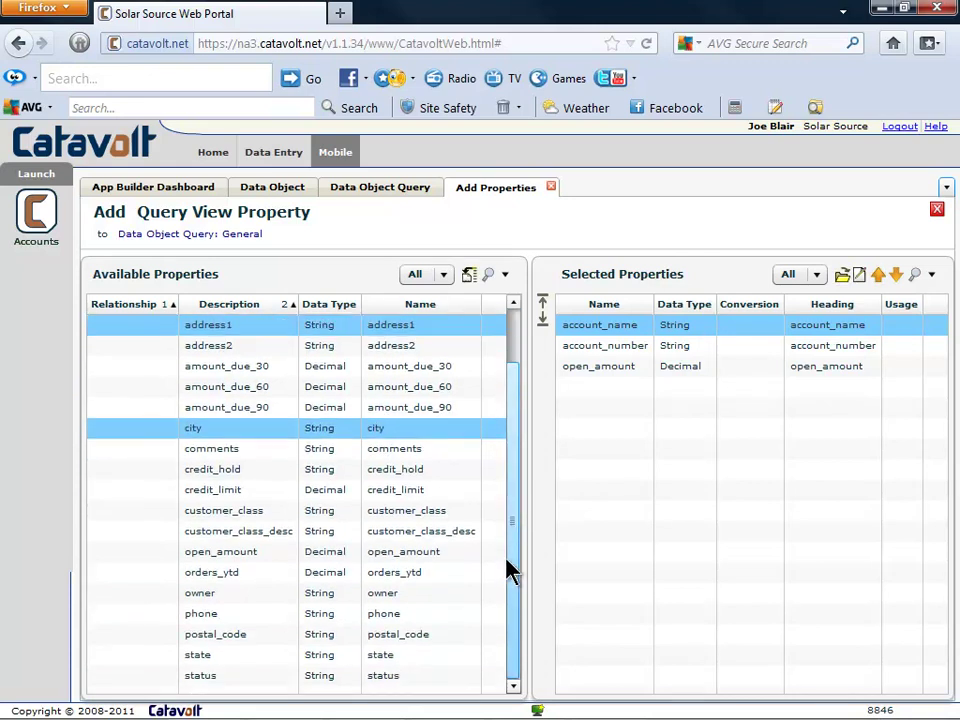
{"action": "left_click", "coordinate": [382, 636], "text": "ctrl"}
{"action": "left_click", "coordinate": [381, 656], "text": "ctrl"}
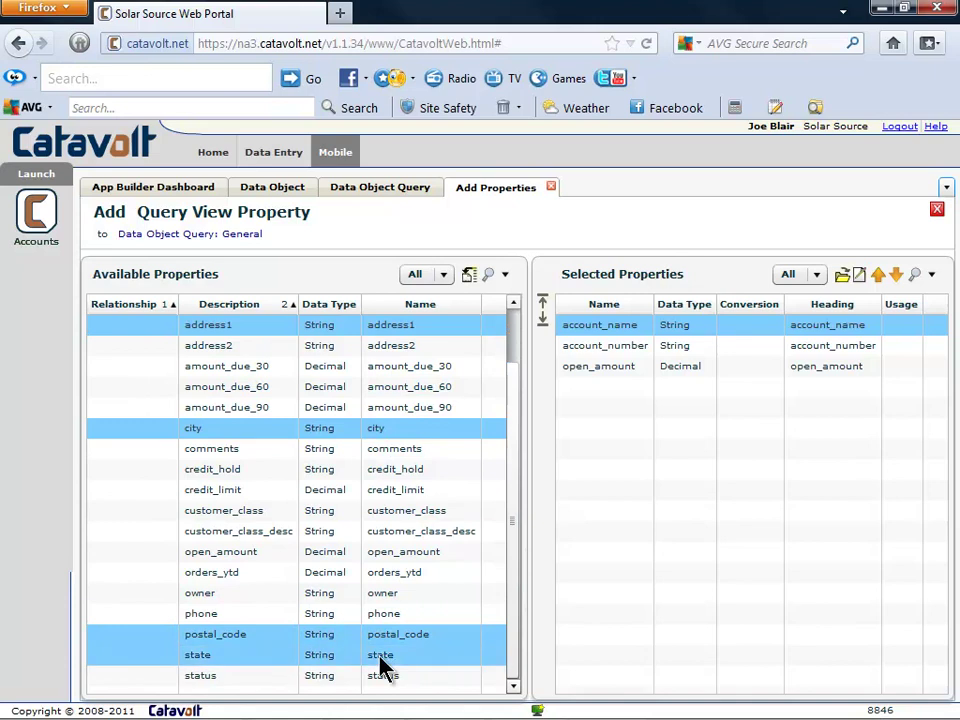
{"action": "left_click", "coordinate": [468, 274]}
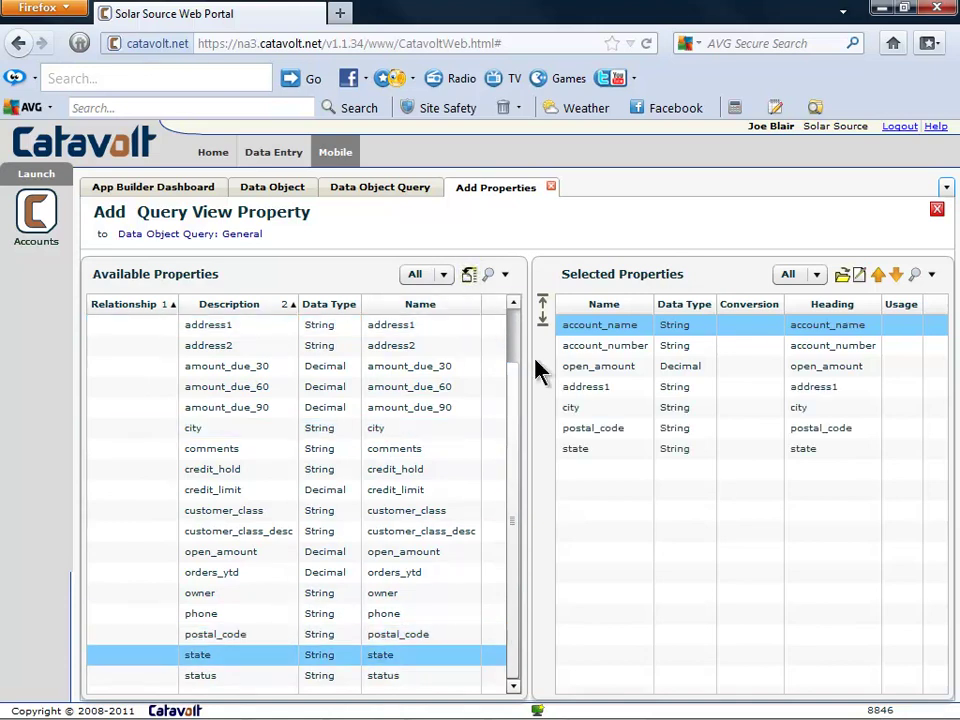
{"action": "left_click", "coordinate": [591, 430]}
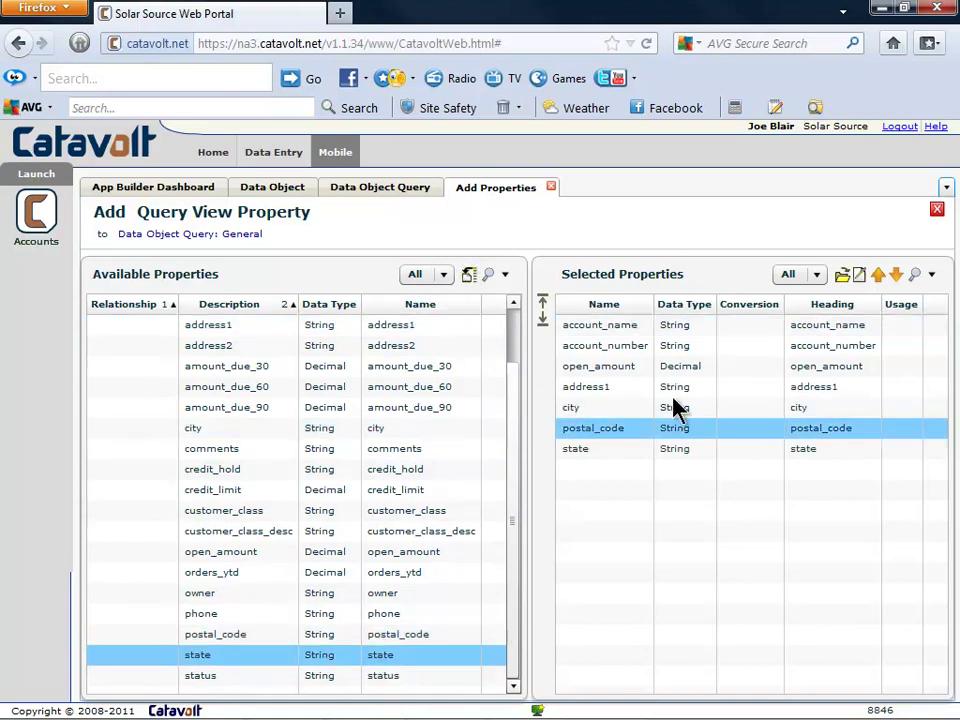
{"action": "left_click", "coordinate": [895, 273]}
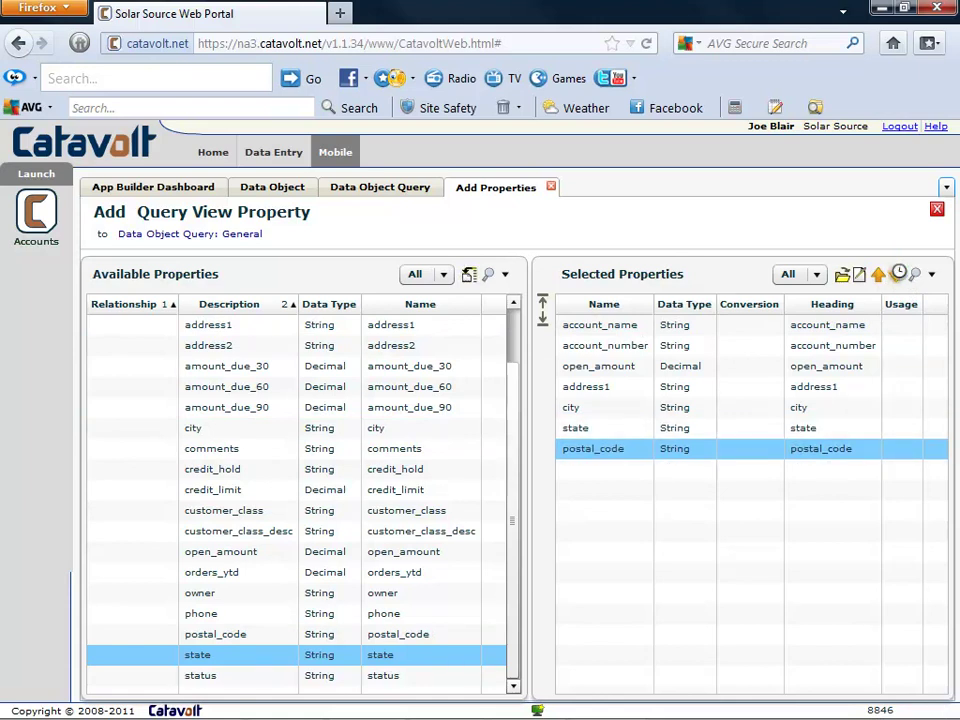
Add amount_due_30, amount_due_60 and amount_due_90 to the selected view properties
{"action": "left_click", "coordinate": [446, 367]}
{"action": "left_click", "coordinate": [446, 405], "text": "shift"}
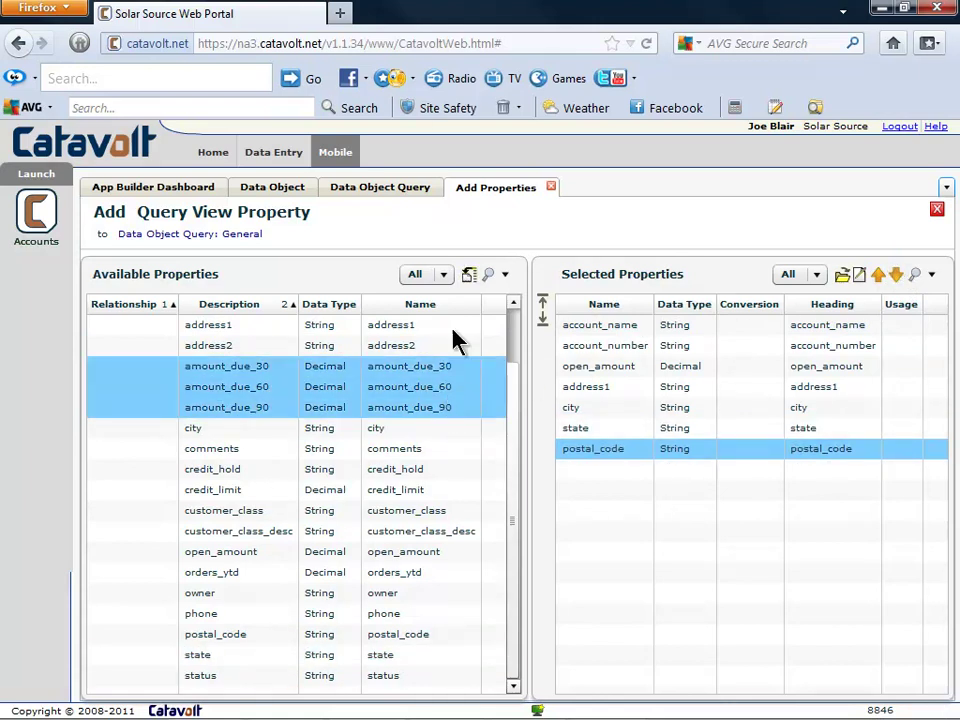
{"action": "left_click", "coordinate": [469, 275]}
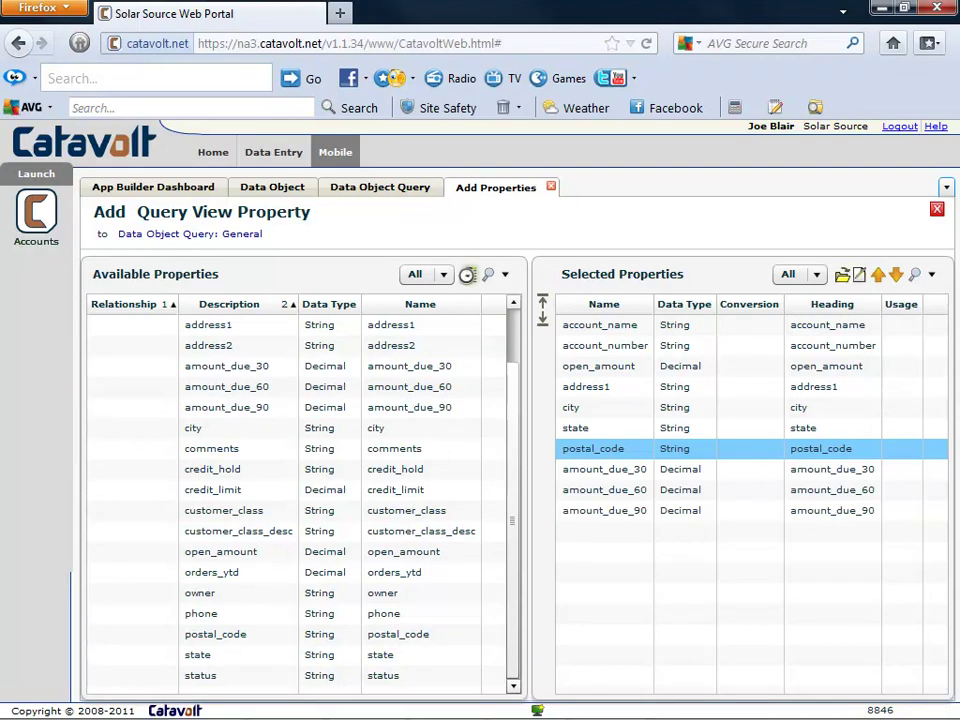
Change the heading of the account_name view property to Name and save it
{"action": "double_click", "coordinate": [607, 330]}
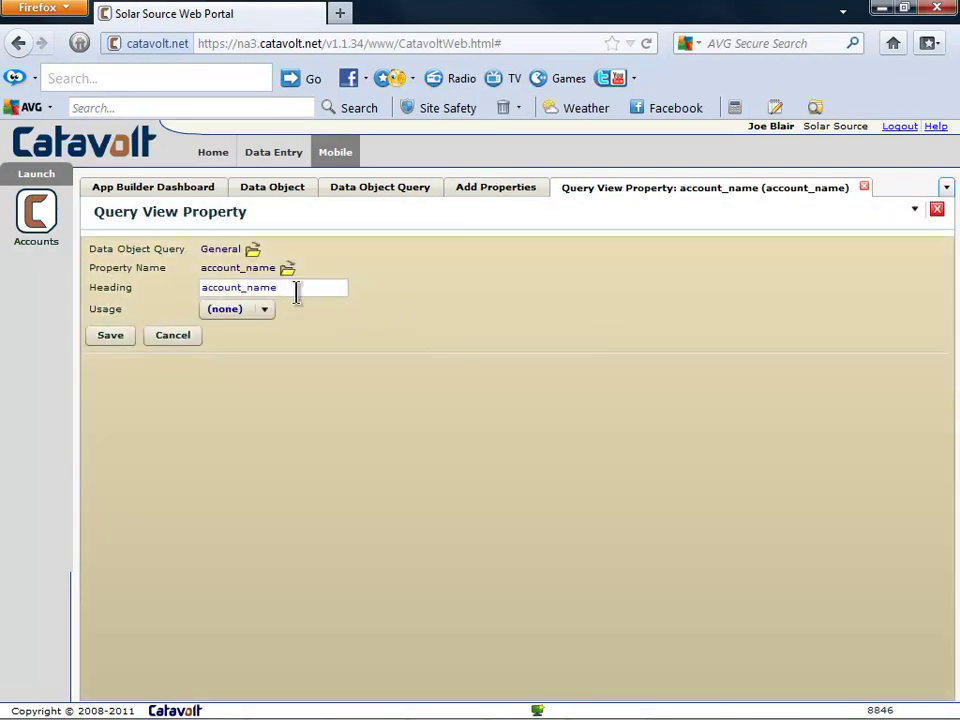
{"action": "left_click_drag", "start_coordinate": [296, 289], "coordinate": [180, 288]}
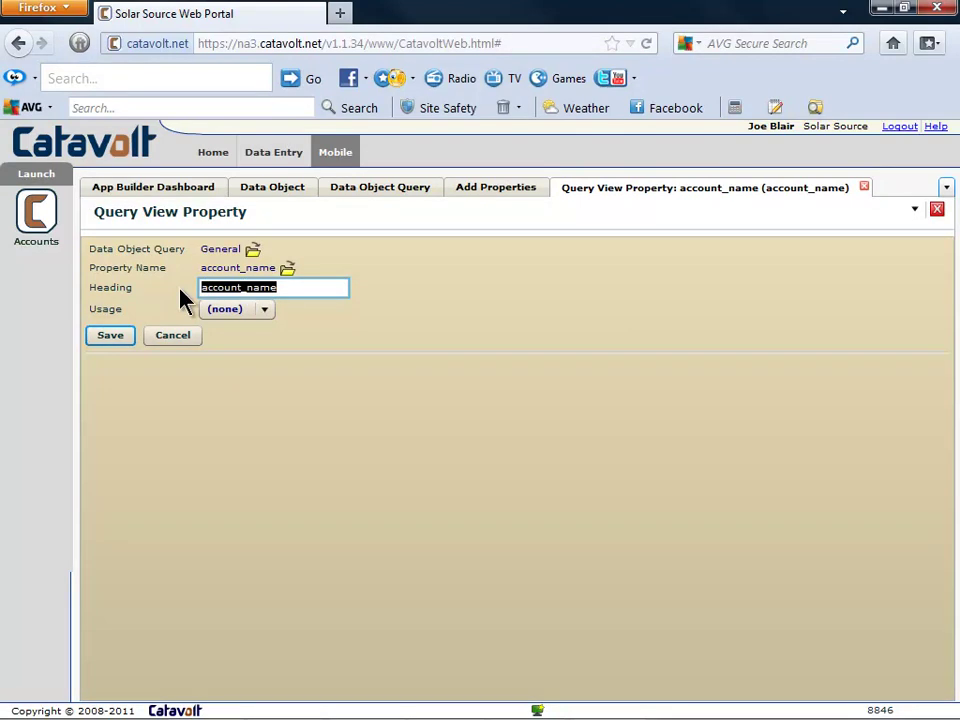
{"action": "type", "text": "Name"}
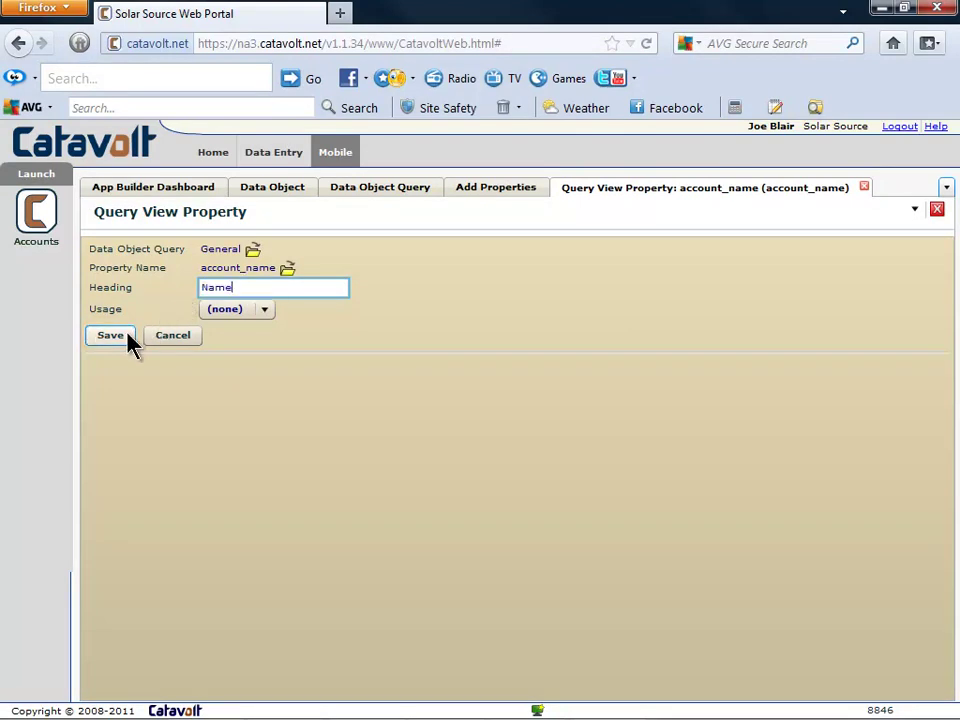
{"action": "left_click", "coordinate": [118, 338]}
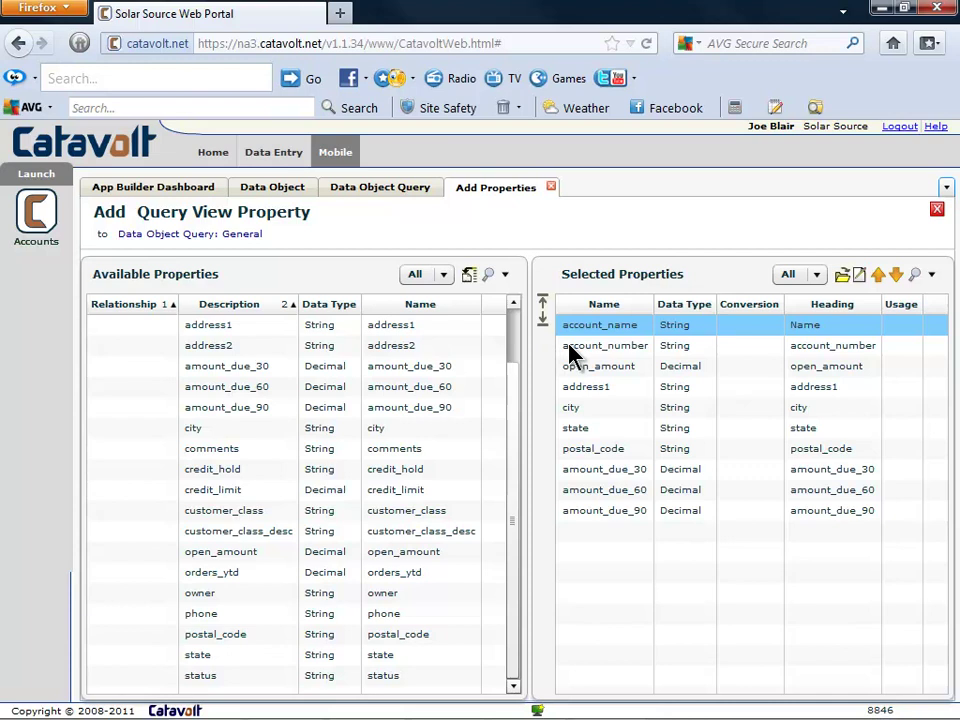
Set the account_number heading to Account number and the amount_due_90 heading to Over 90, and return to the General query
{"action": "double_click", "coordinate": [572, 347]}
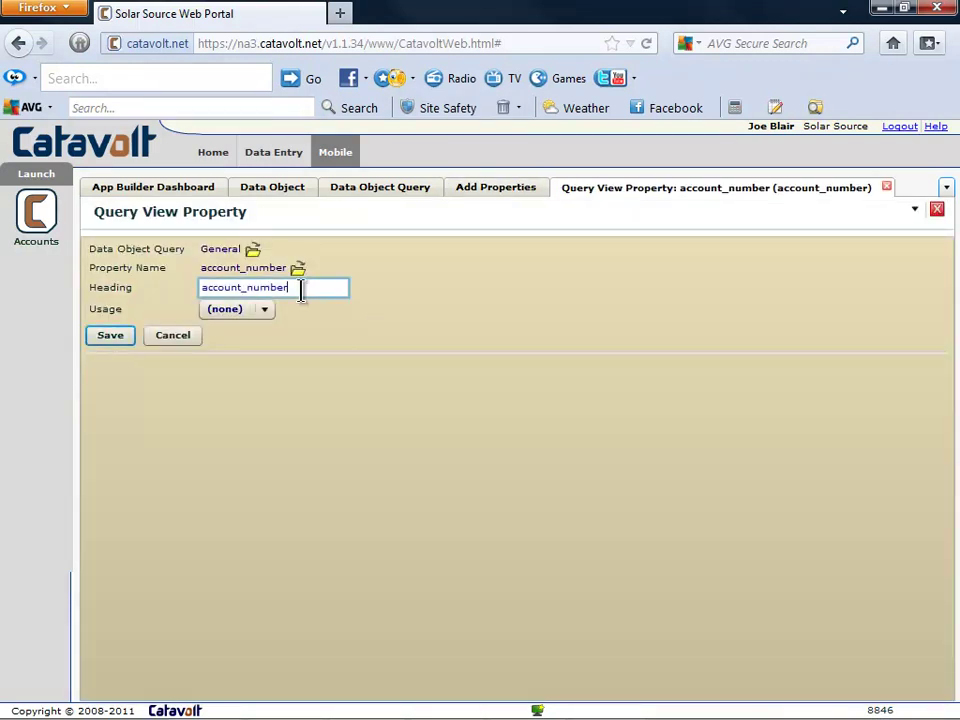
{"action": "left_click_drag", "start_coordinate": [301, 288], "coordinate": [152, 290]}
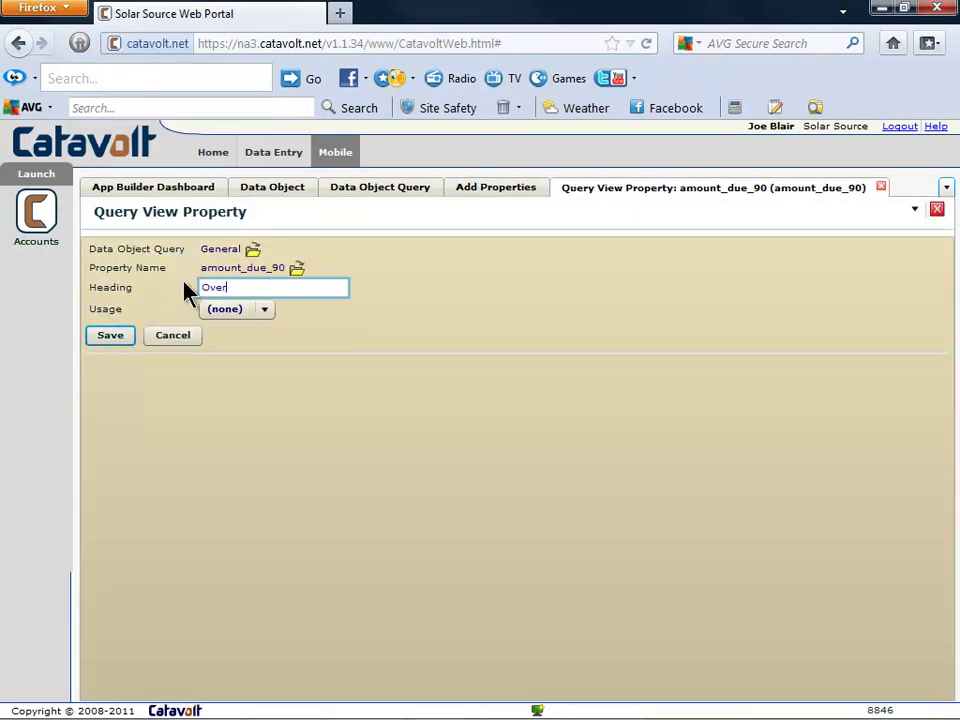
{"action": "type", "text": "90"}
{"action": "left_click", "coordinate": [127, 337]}
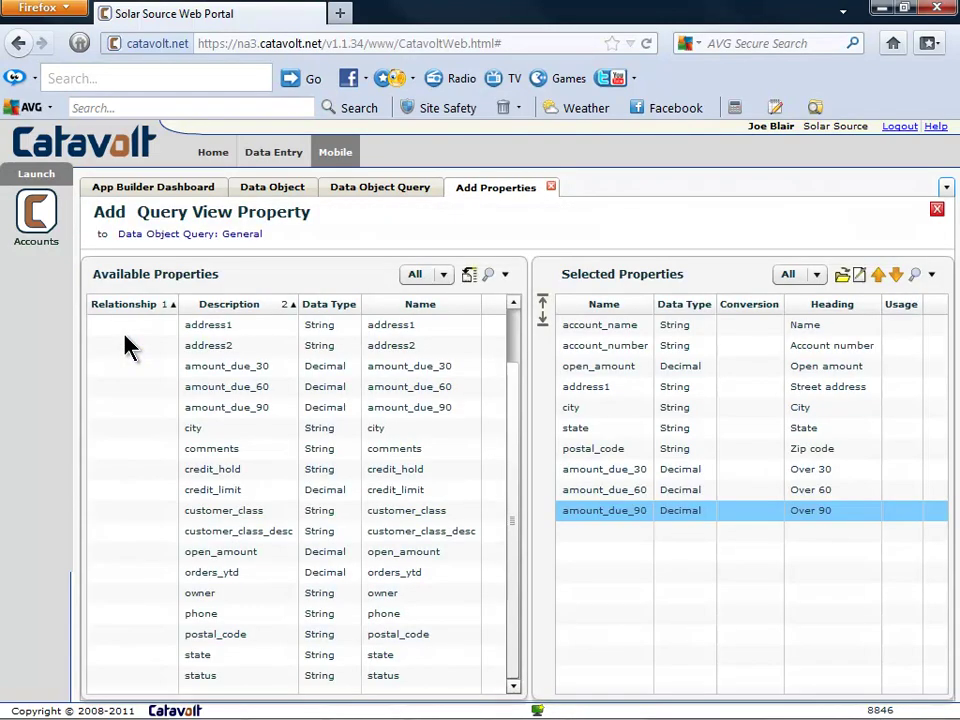
{"action": "left_click", "coordinate": [550, 188]}
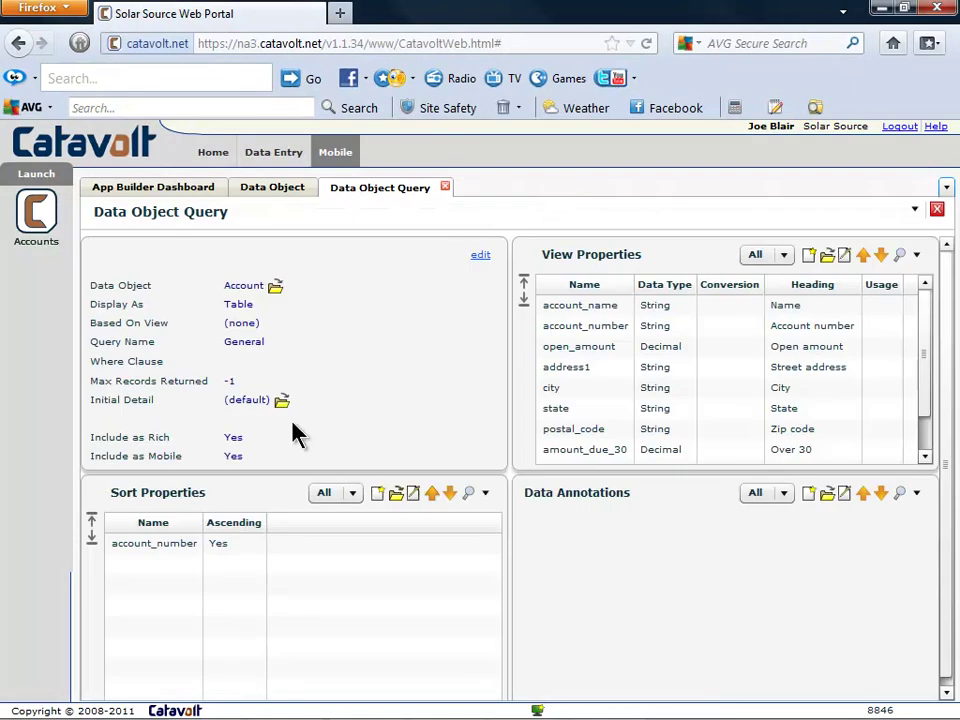
Delete the account_number sort property from the General query and confirm the deletion
{"action": "left_click", "coordinate": [222, 549]}
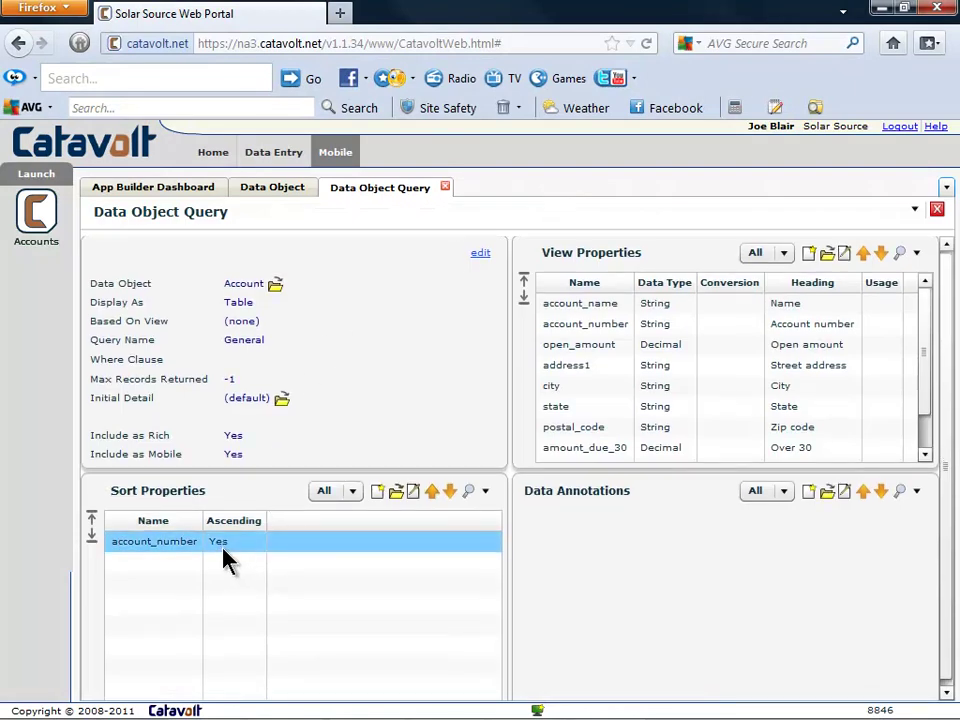
{"action": "key", "text": "Delete"}
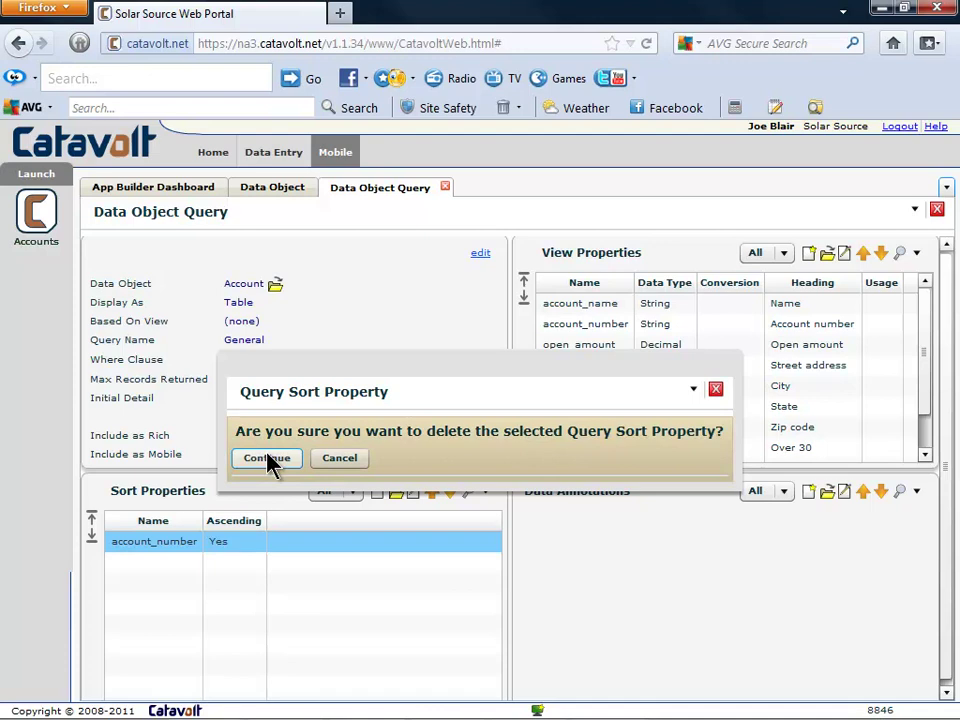
{"action": "left_click", "coordinate": [270, 460]}
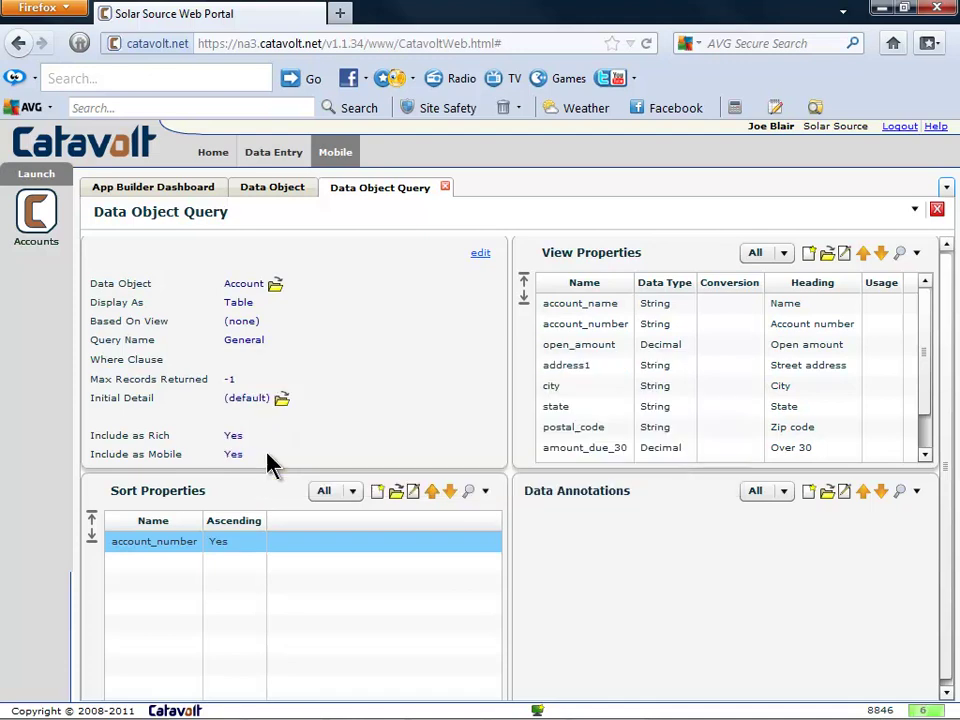
Add account_name as an ascending sort property of the General query, save it, and return to the App Builder Dashboard
{"action": "left_click", "coordinate": [378, 491]}
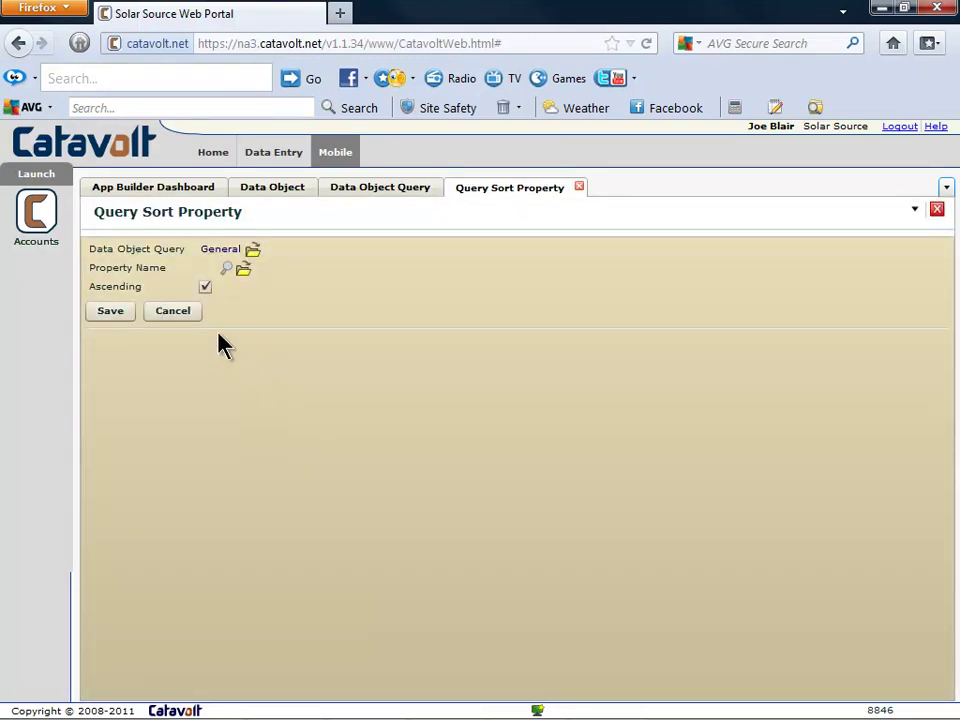
{"action": "left_click", "coordinate": [227, 272]}
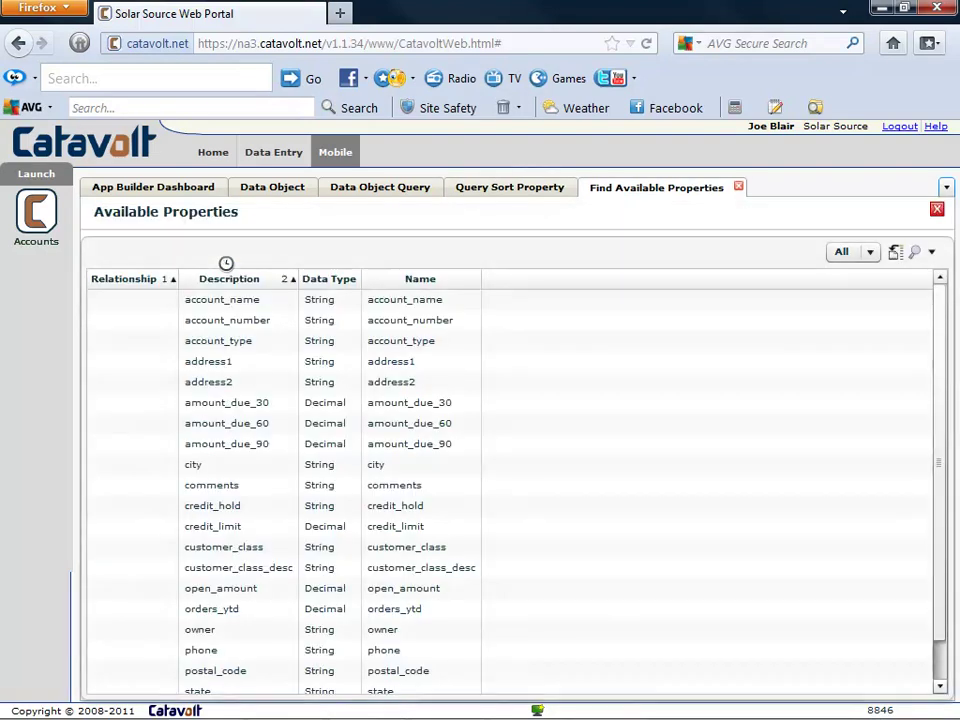
{"action": "double_click", "coordinate": [233, 301]}
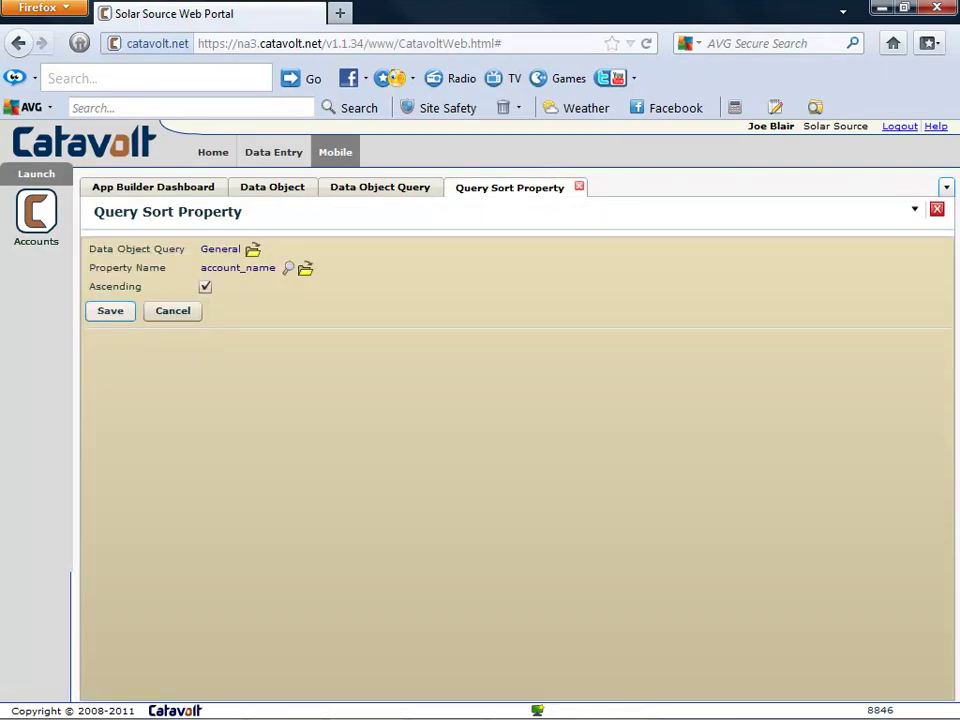
{"action": "left_click", "coordinate": [118, 310]}
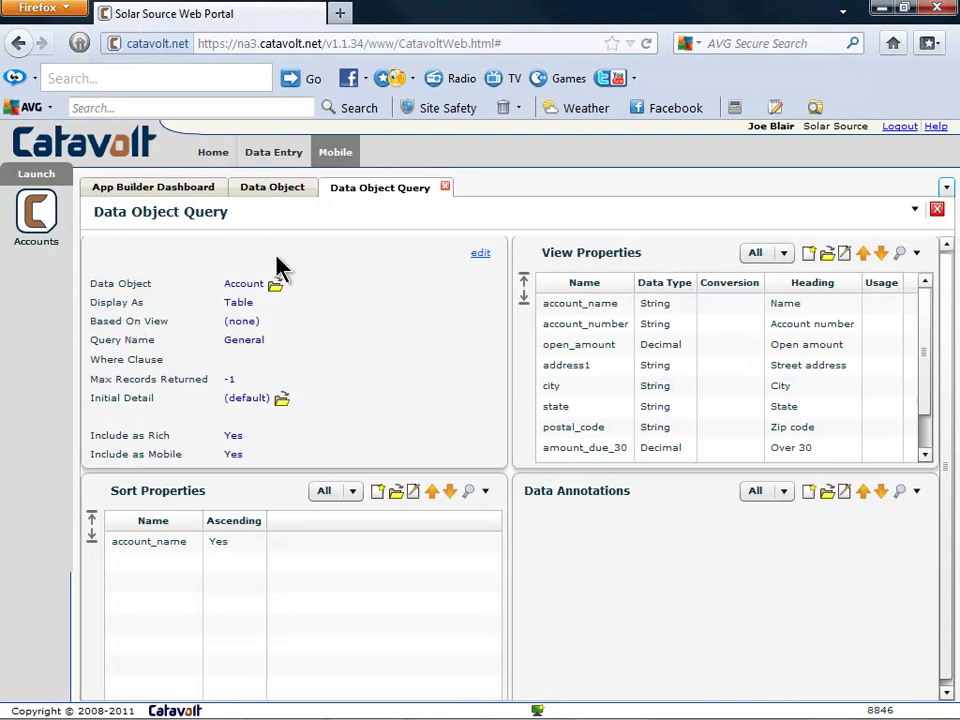
{"action": "left_click", "coordinate": [445, 188]}
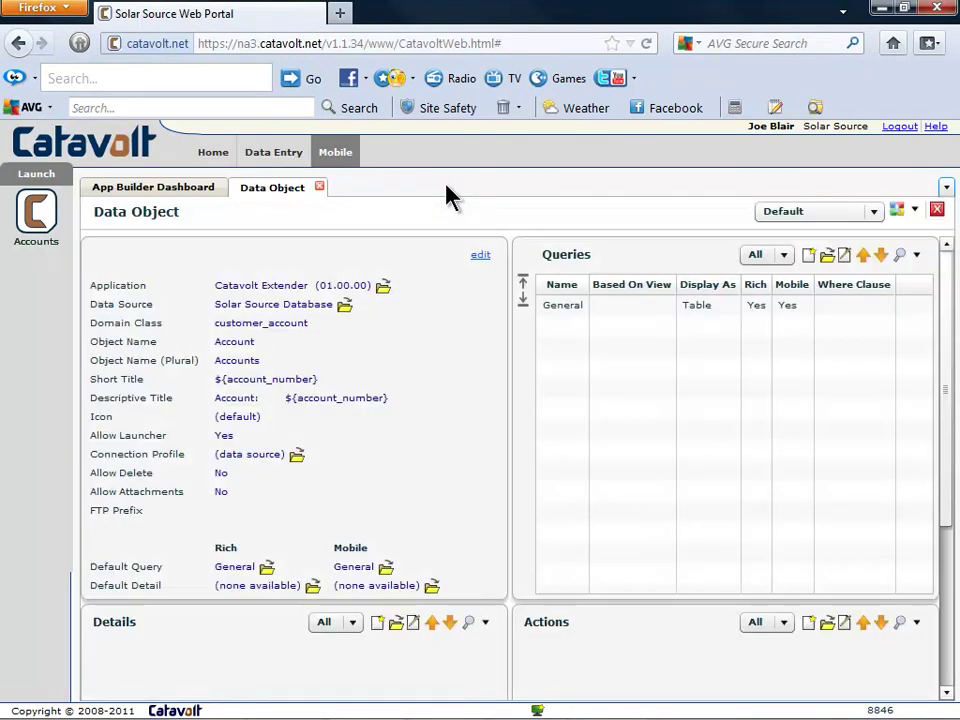
{"action": "left_click", "coordinate": [319, 187]}
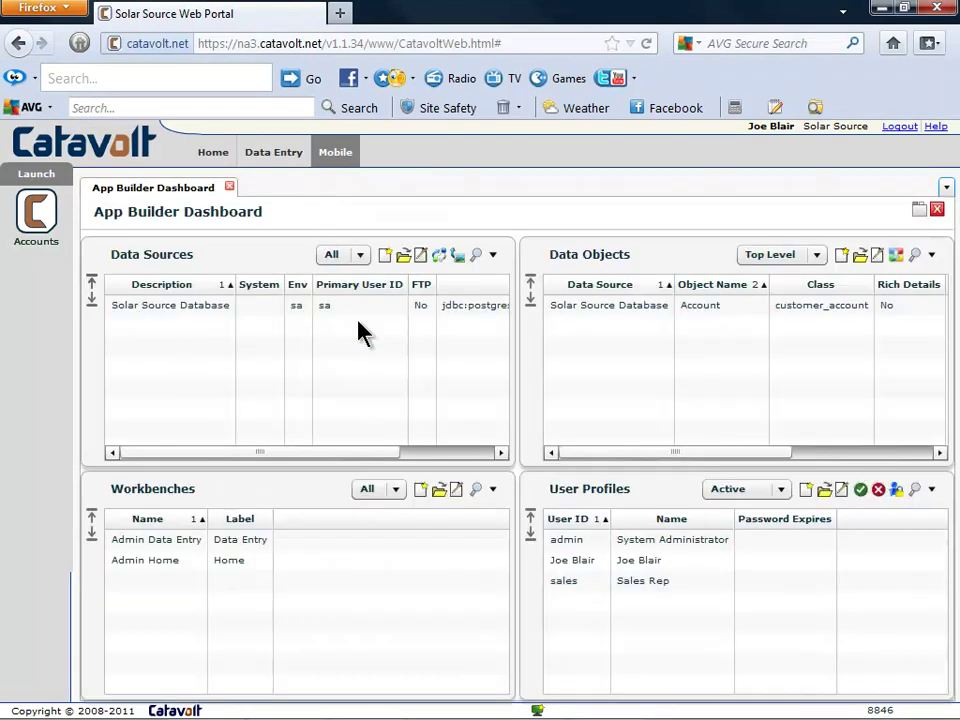
Create and save a workbench with both its name and label set to Mobile
{"action": "left_click", "coordinate": [421, 489]}
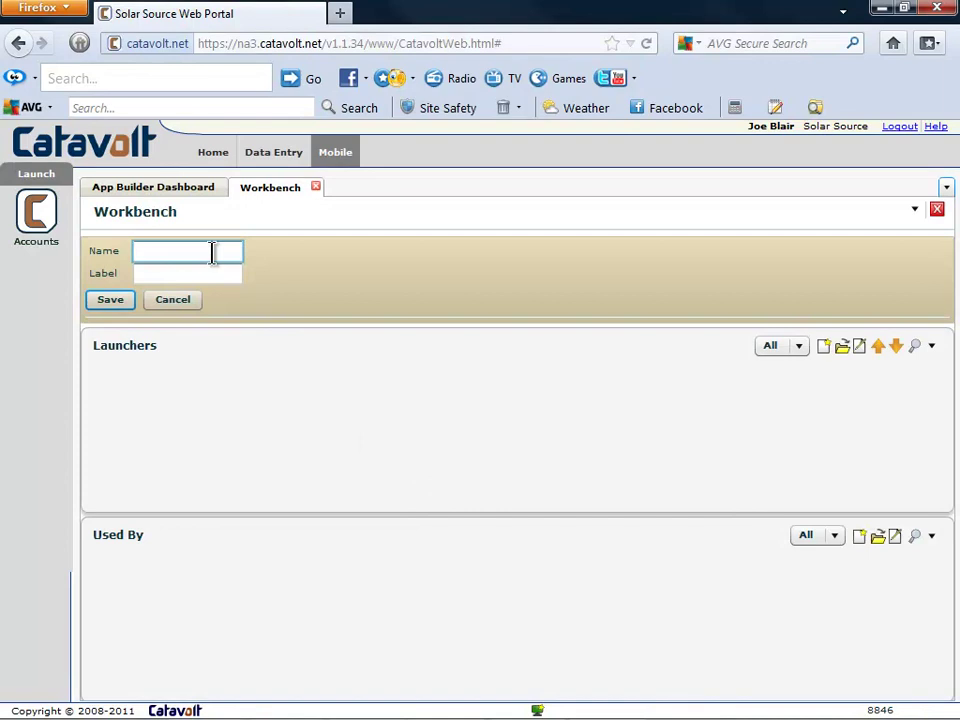
{"action": "type", "text": "Mobile"}
{"action": "key", "text": "Tab"}
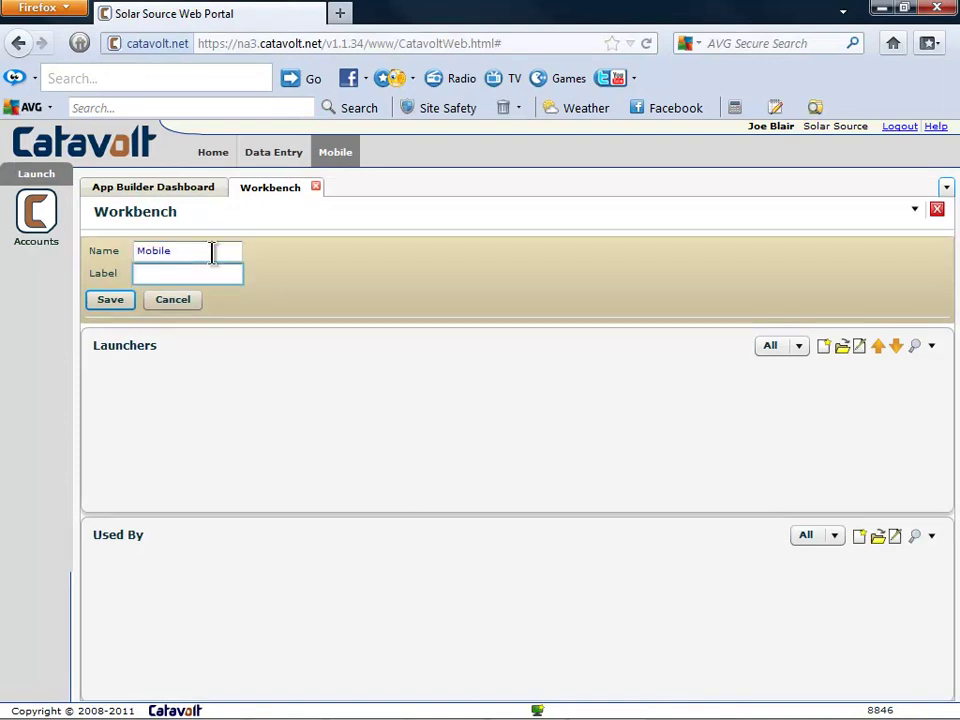
{"action": "type", "text": "Mobile"}
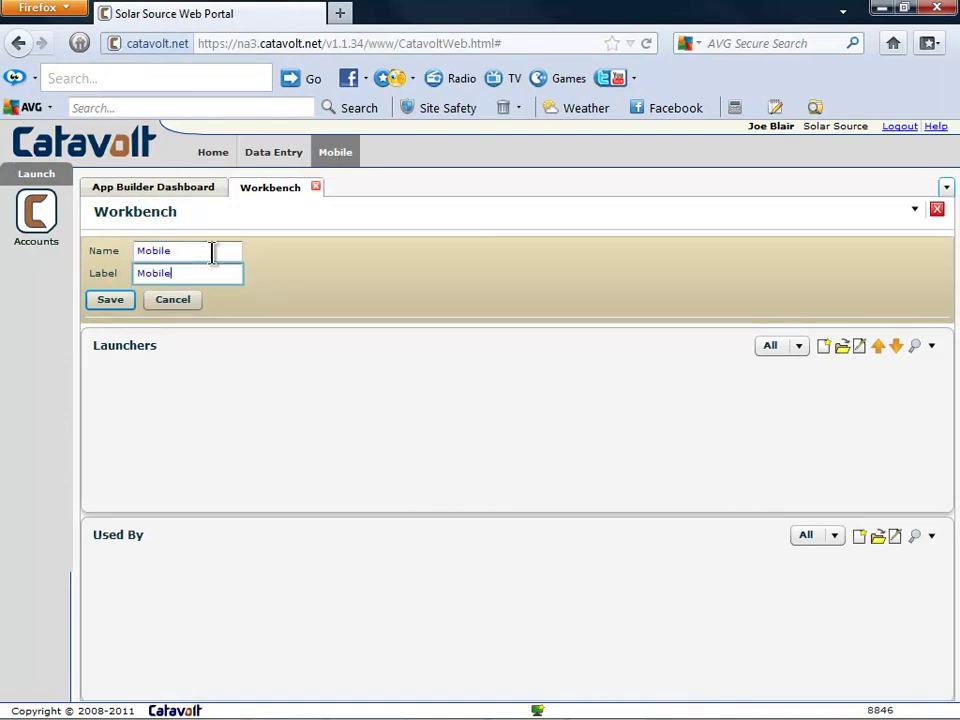
{"action": "left_click", "coordinate": [122, 303]}
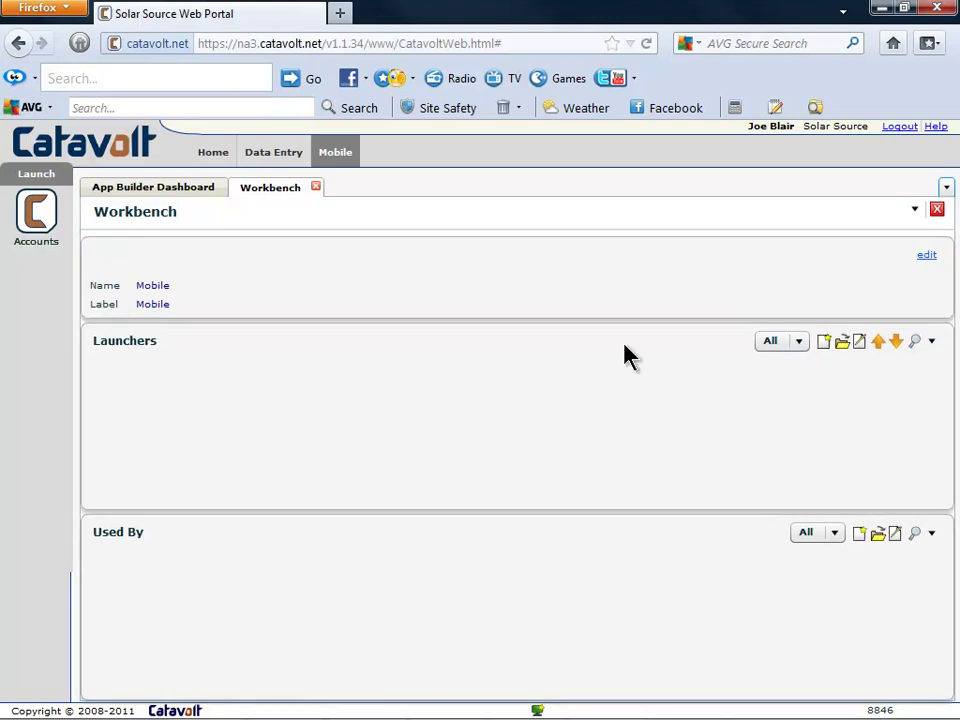
Add the Accounts (Solar Source Database) launcher to the Mobile workbench, save it, and return to the App Builder Dashboard
{"action": "left_click", "coordinate": [823, 341]}
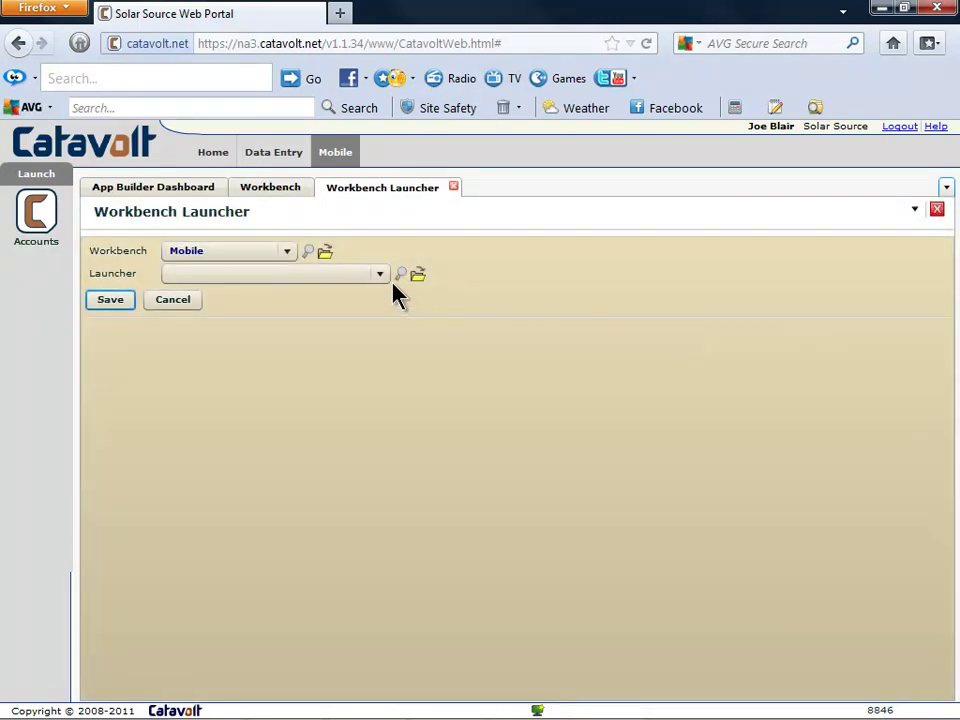
{"action": "left_click", "coordinate": [379, 276]}
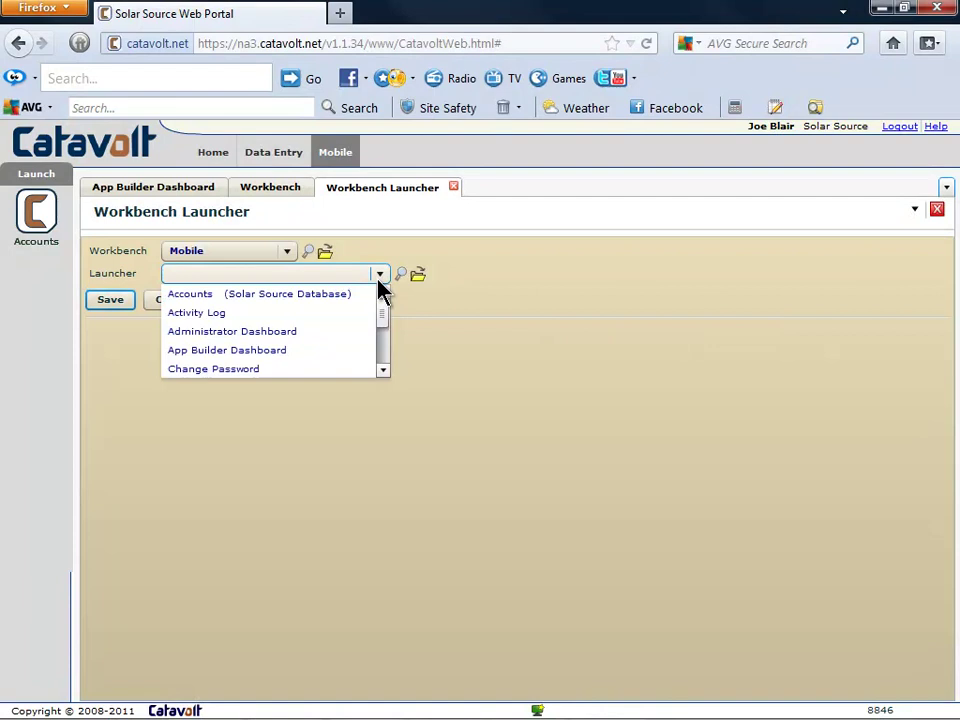
{"action": "left_click", "coordinate": [356, 294]}
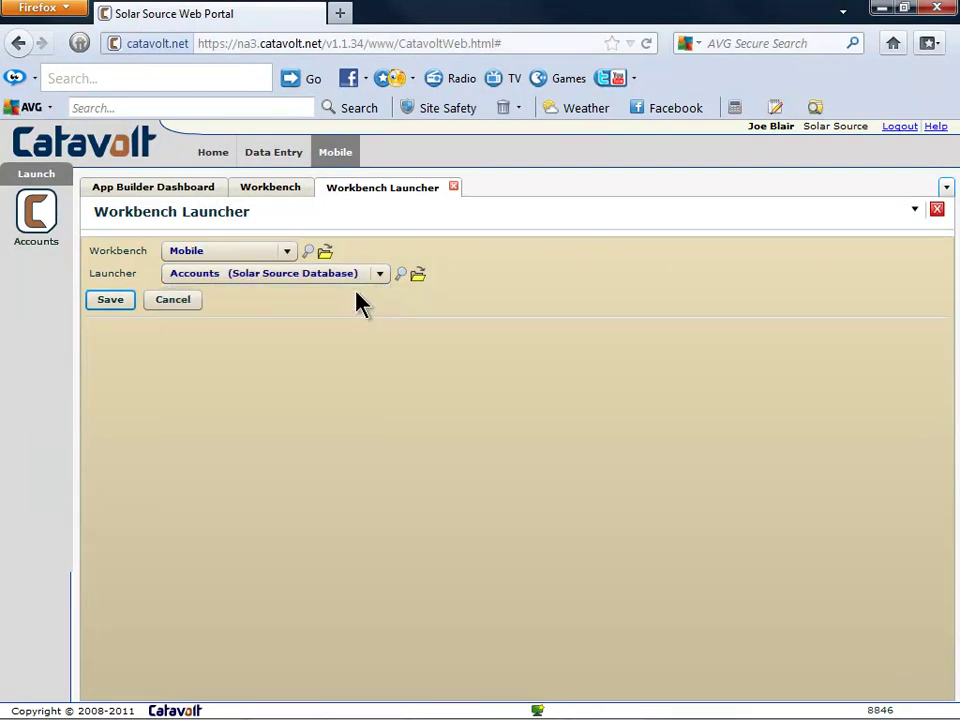
{"action": "left_click", "coordinate": [112, 300]}
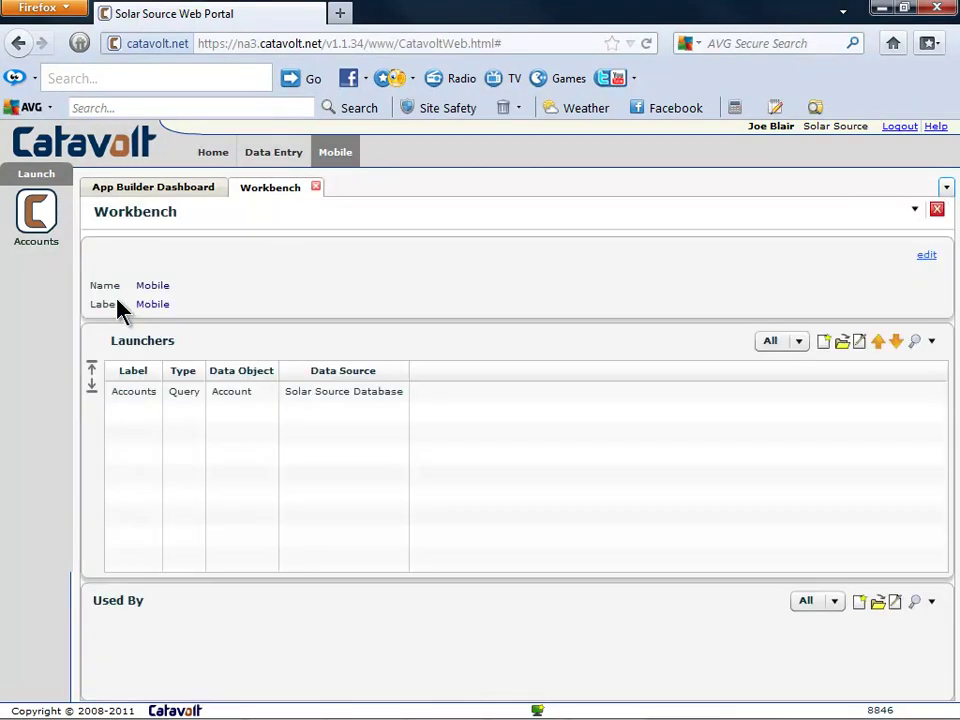
{"action": "left_click", "coordinate": [316, 188]}
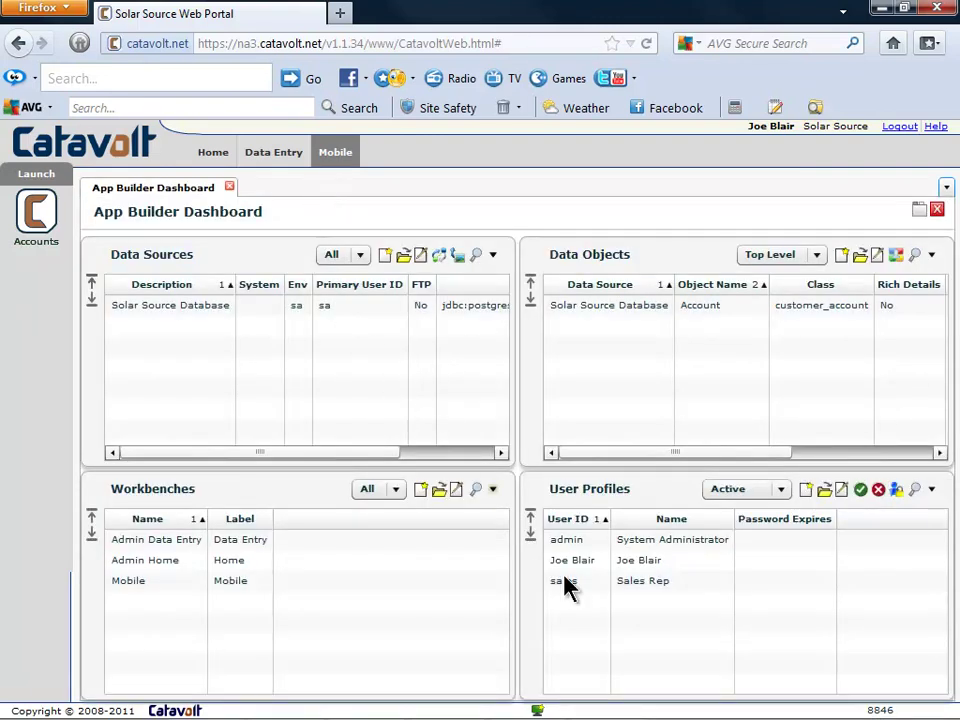
Set the Mobile Workbench of the sales user profile to Mobile, save the profile and close it
{"action": "double_click", "coordinate": [570, 581]}
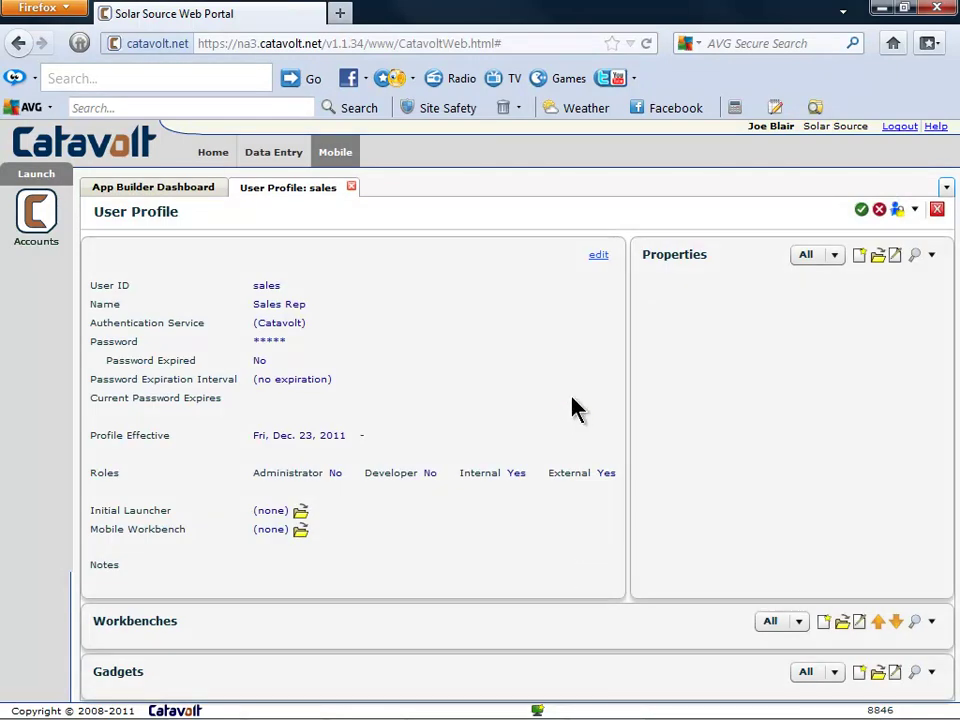
{"action": "left_click", "coordinate": [598, 258]}
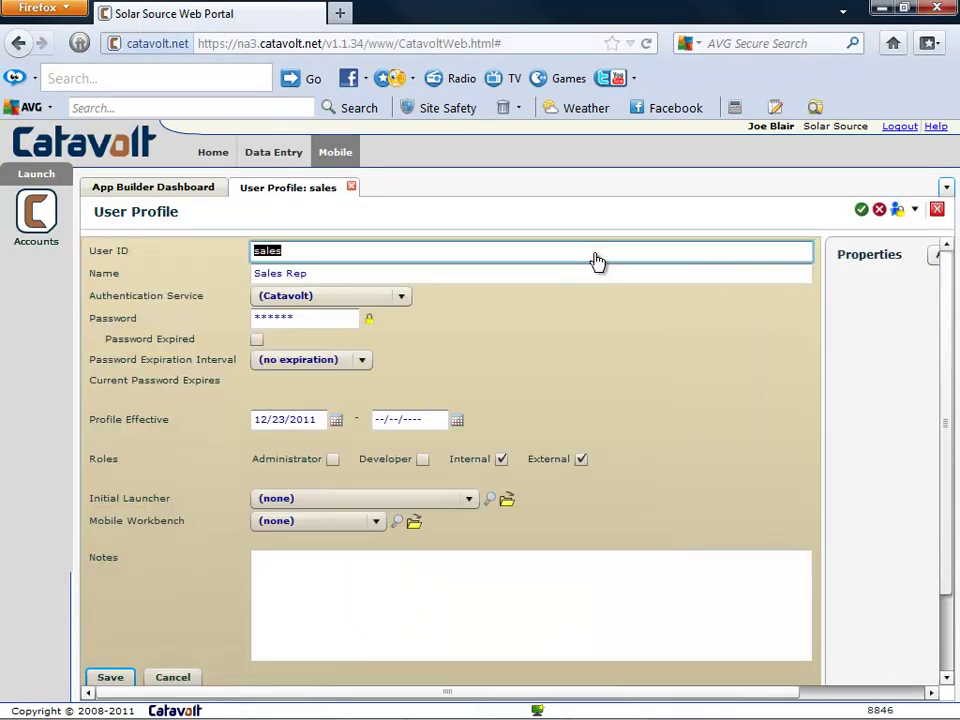
{"action": "left_click", "coordinate": [378, 521]}
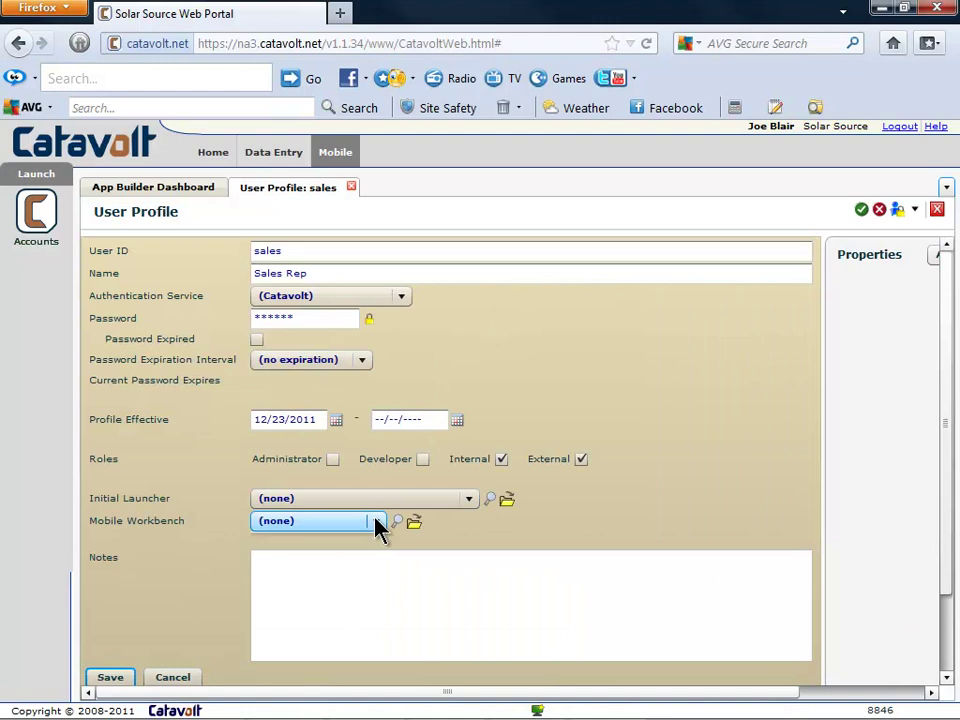
{"action": "left_click", "coordinate": [286, 597]}
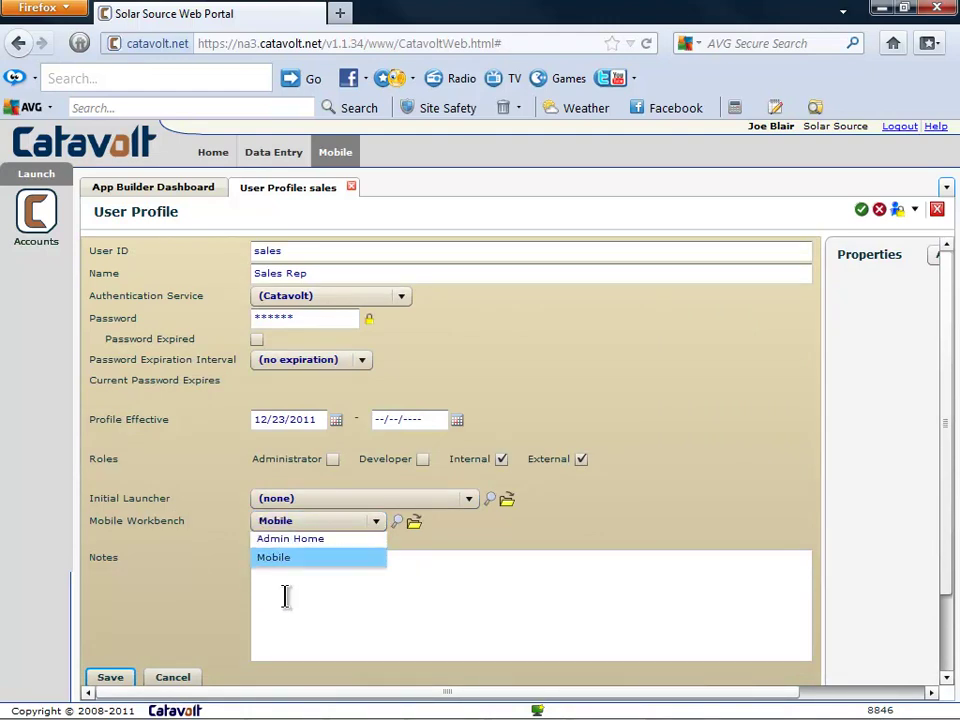
{"action": "left_click", "coordinate": [121, 684]}
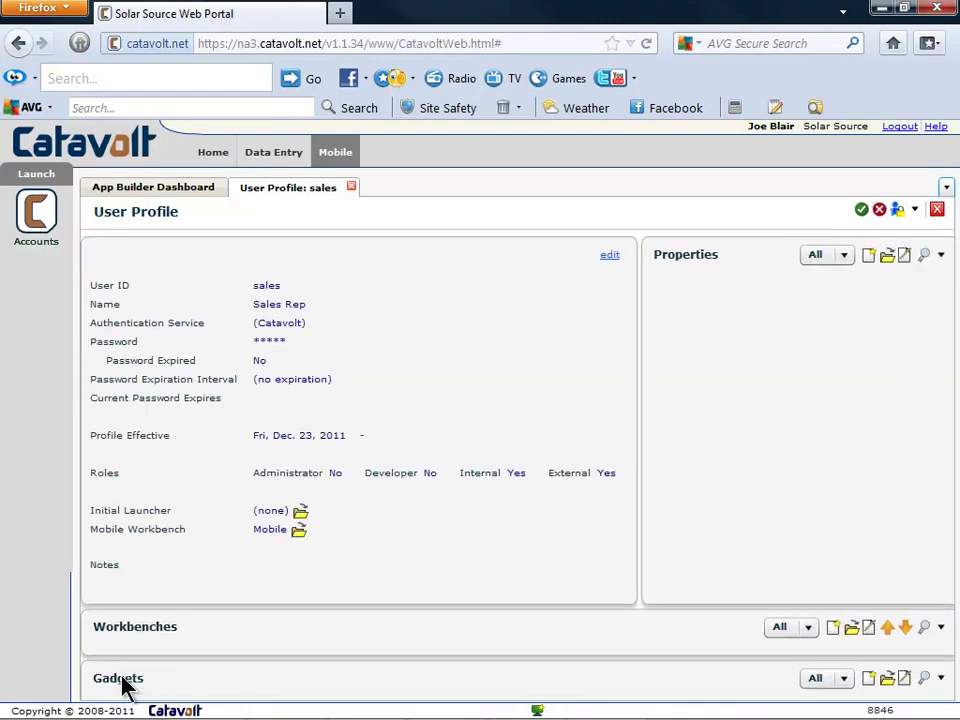
{"action": "left_click", "coordinate": [352, 187]}
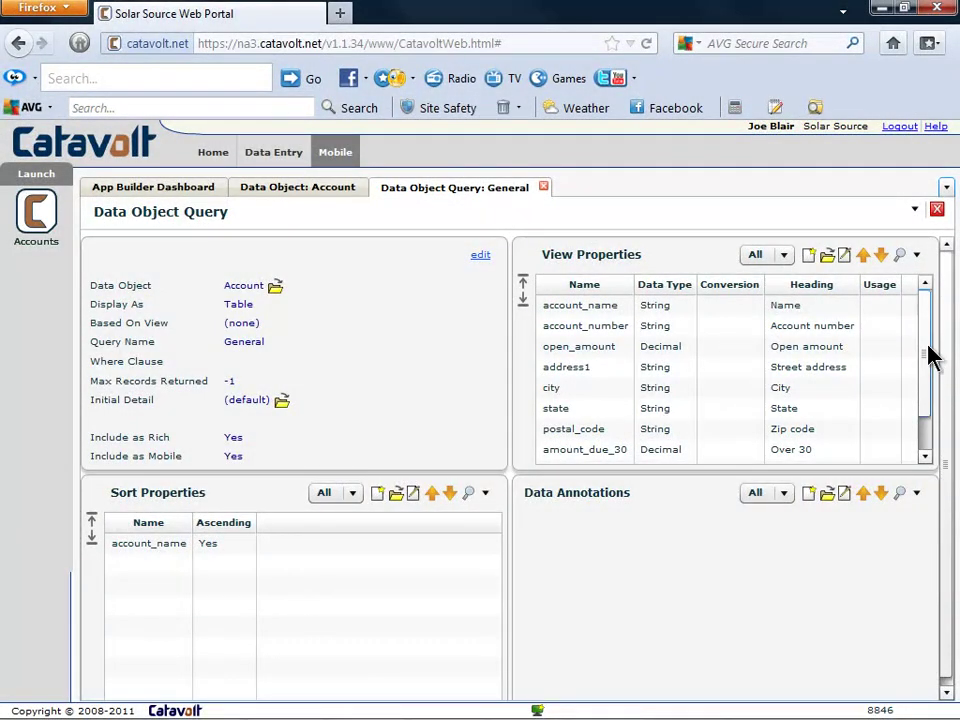
Add the credit_limit property to the General query's view properties with the heading Credit Limit and save it
{"action": "left_click_drag", "start_coordinate": [928, 355], "coordinate": [936, 407]}
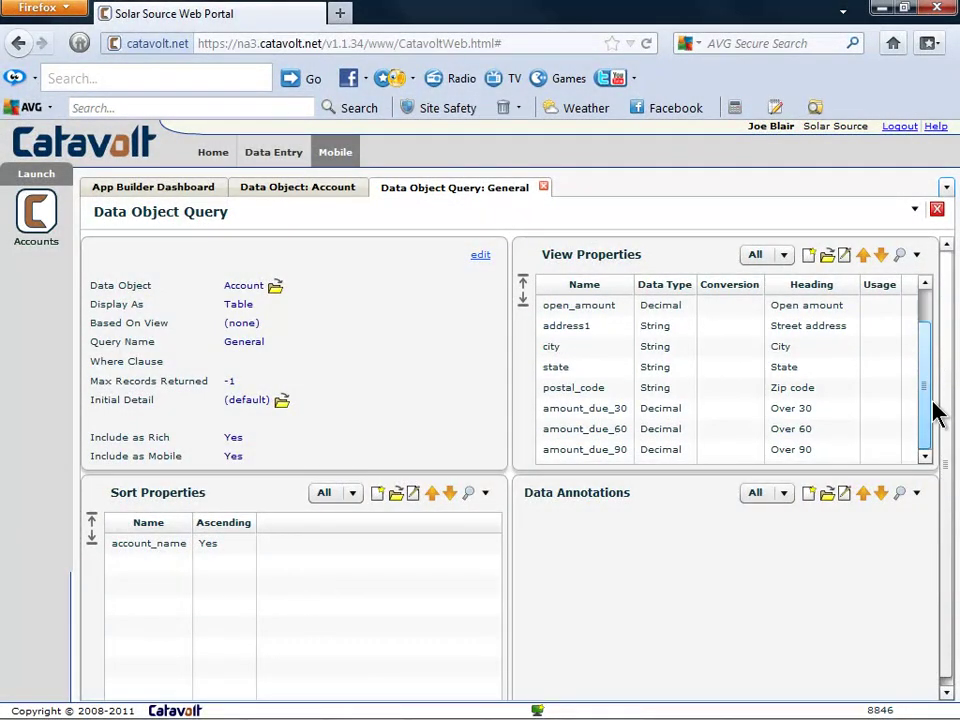
{"action": "left_click", "coordinate": [810, 256]}
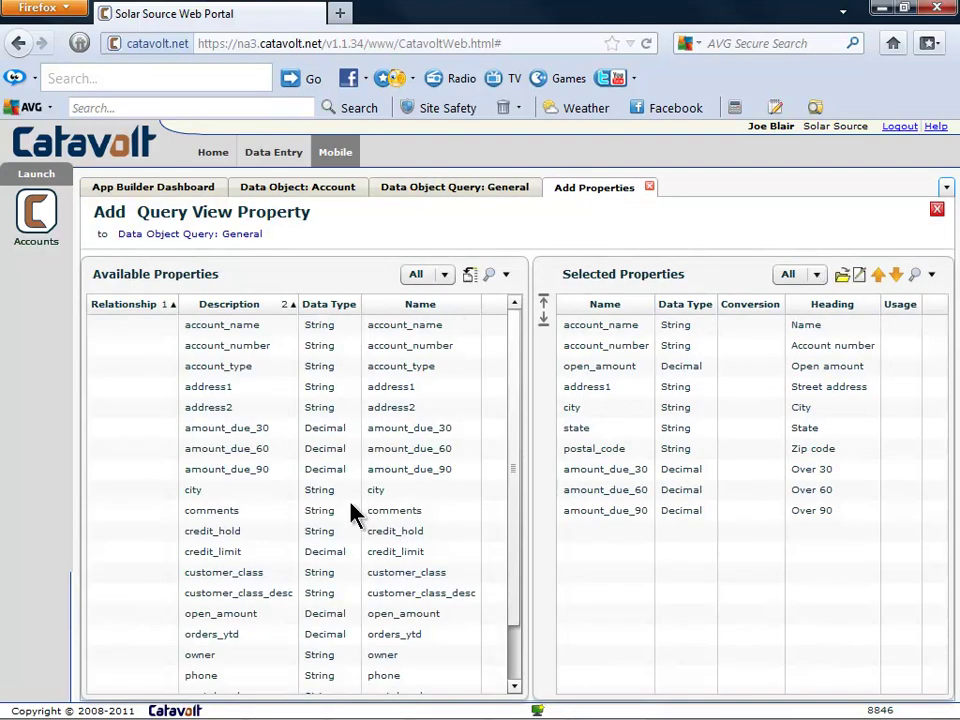
{"action": "double_click", "coordinate": [332, 556]}
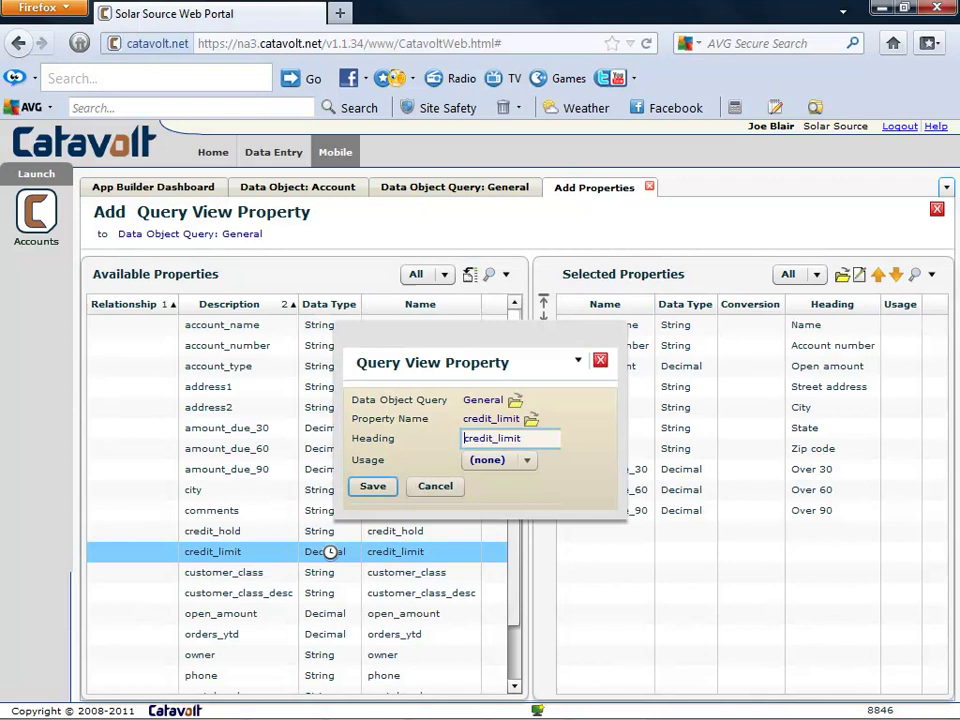
{"action": "double_click", "coordinate": [475, 438]}
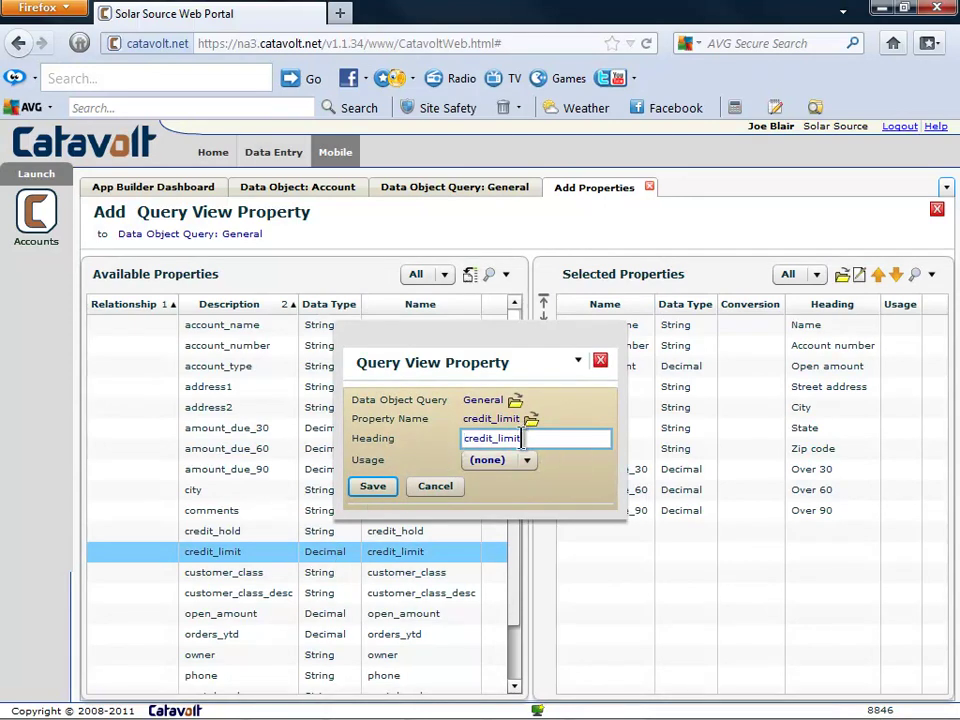
{"action": "type", "text": "Credit Limit"}
{"action": "left_click", "coordinate": [386, 488]}
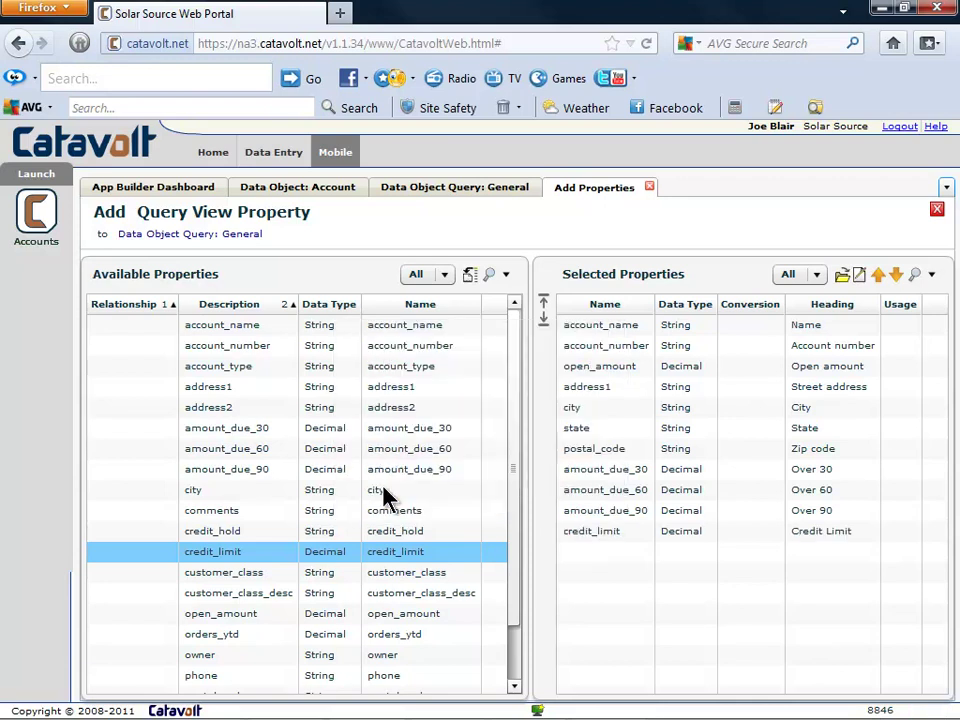
{"action": "left_click", "coordinate": [585, 540]}
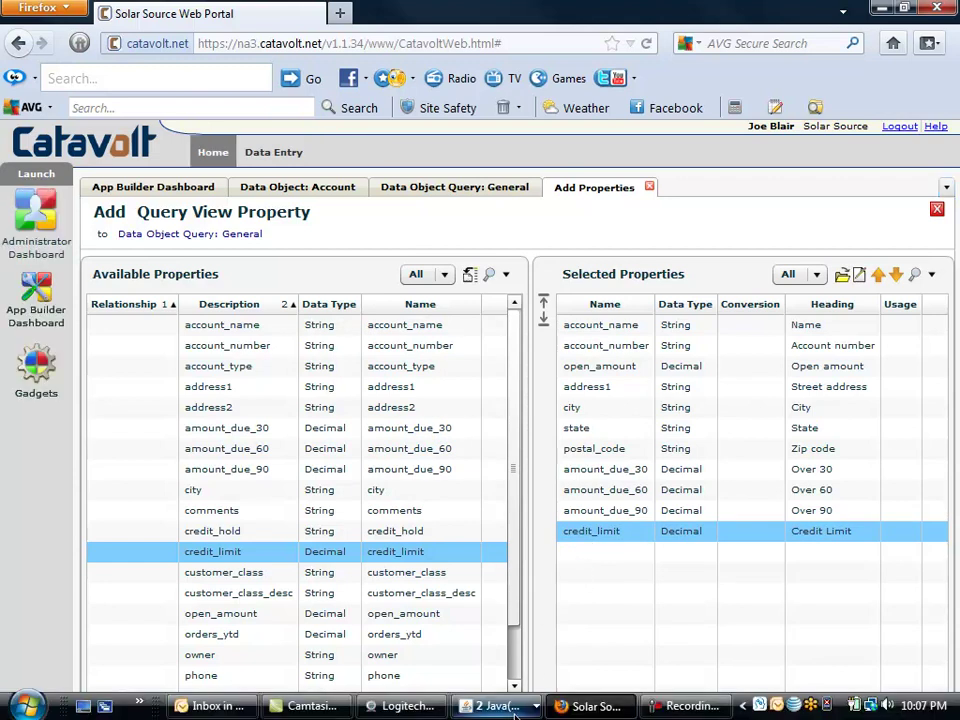
Switch to the Yawcam preview window to examine the Accounts list on the phone
{"action": "left_click", "coordinate": [497, 703]}
{"action": "left_click", "coordinate": [515, 680]}
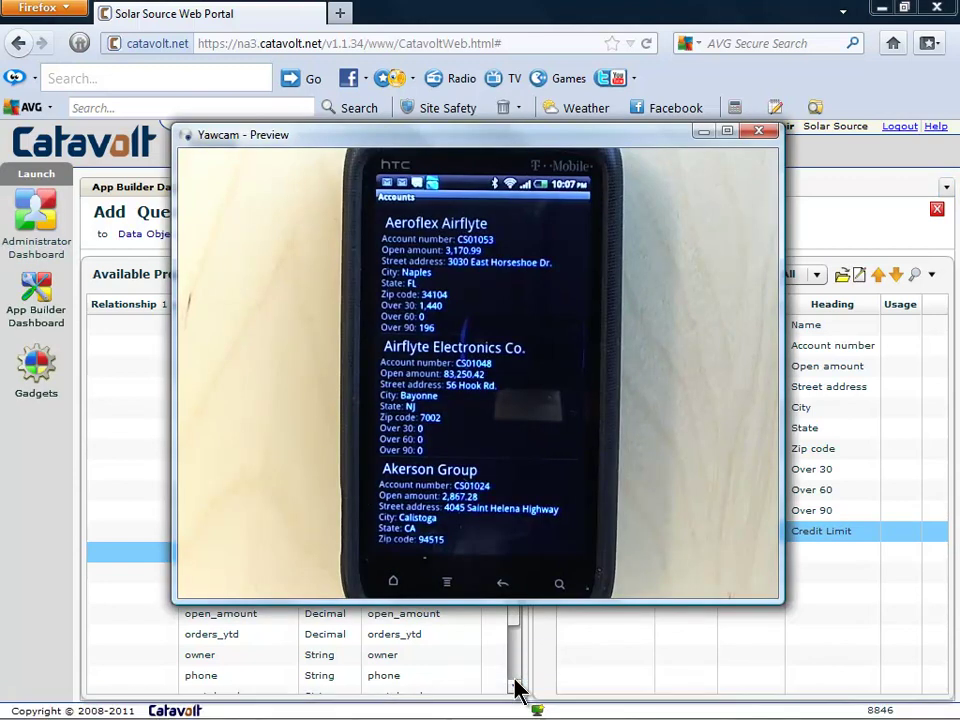